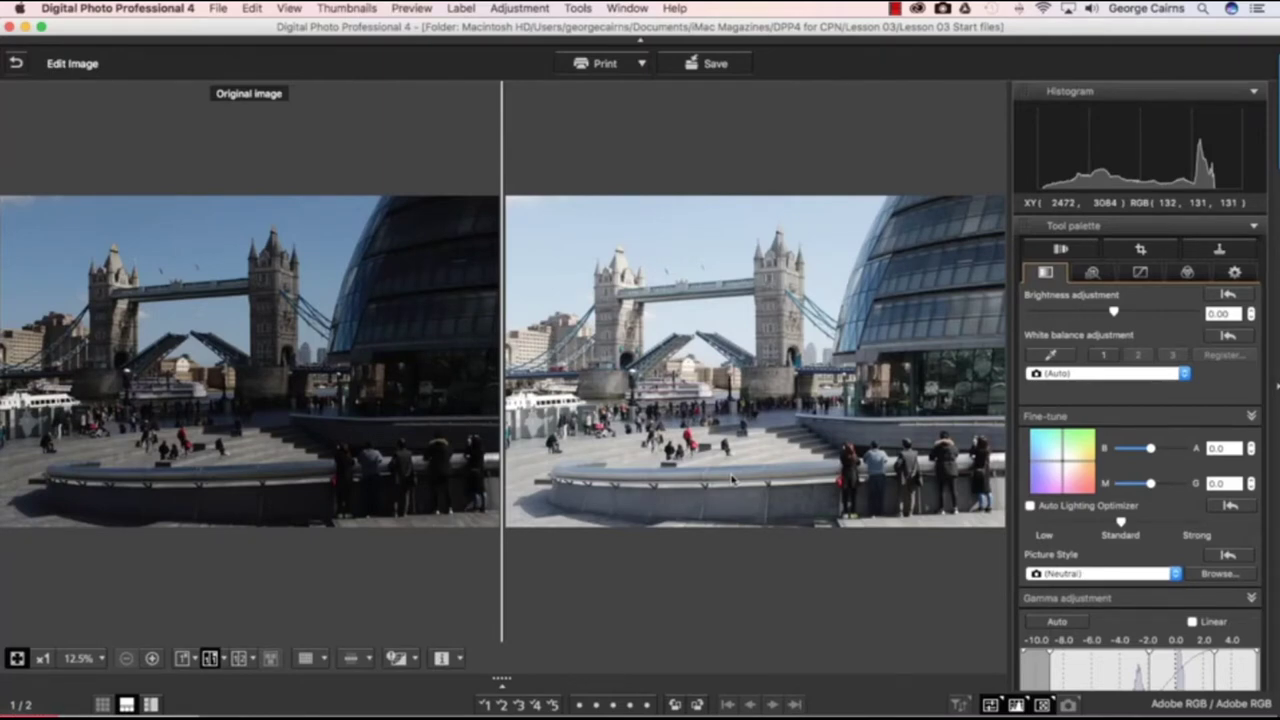
Step: Scroll through the before/after comparisons and bring up the Tone curve tab
scroll(1076, 325, "down", 5)
scroll(1076, 325, "down", 2)
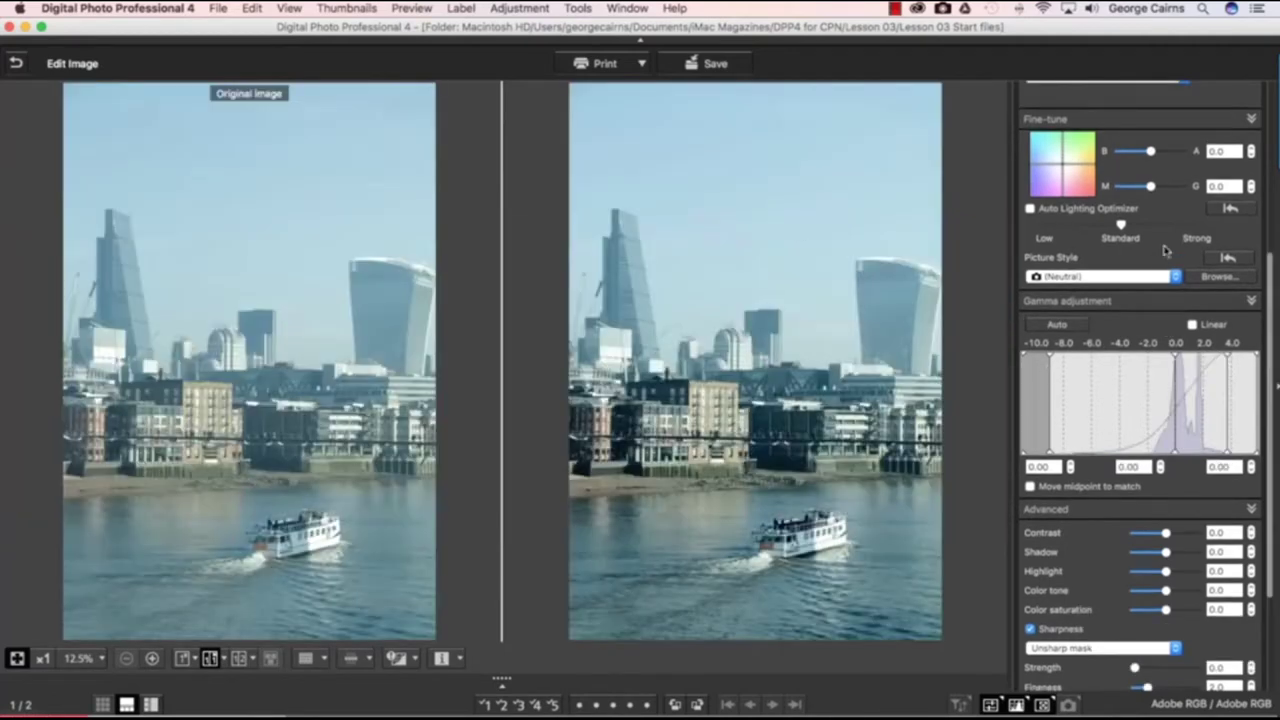
scroll(1168, 252, "up", 5)
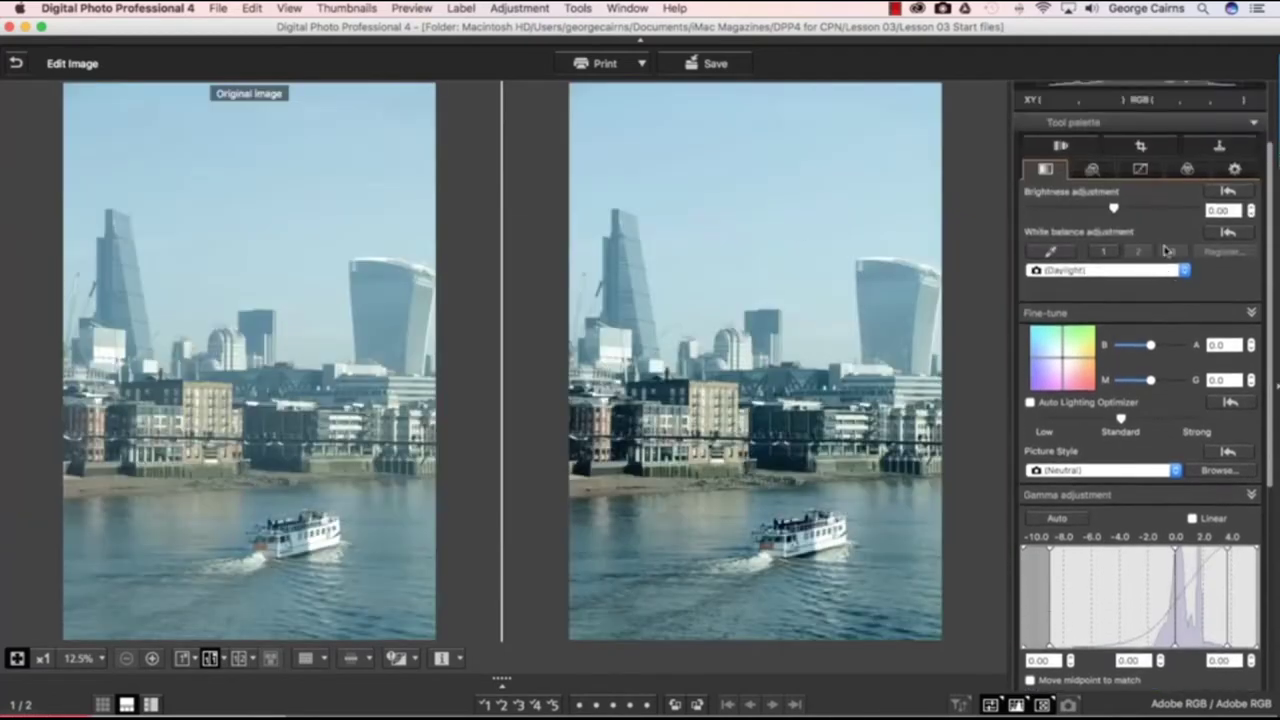
left_click(1141, 207)
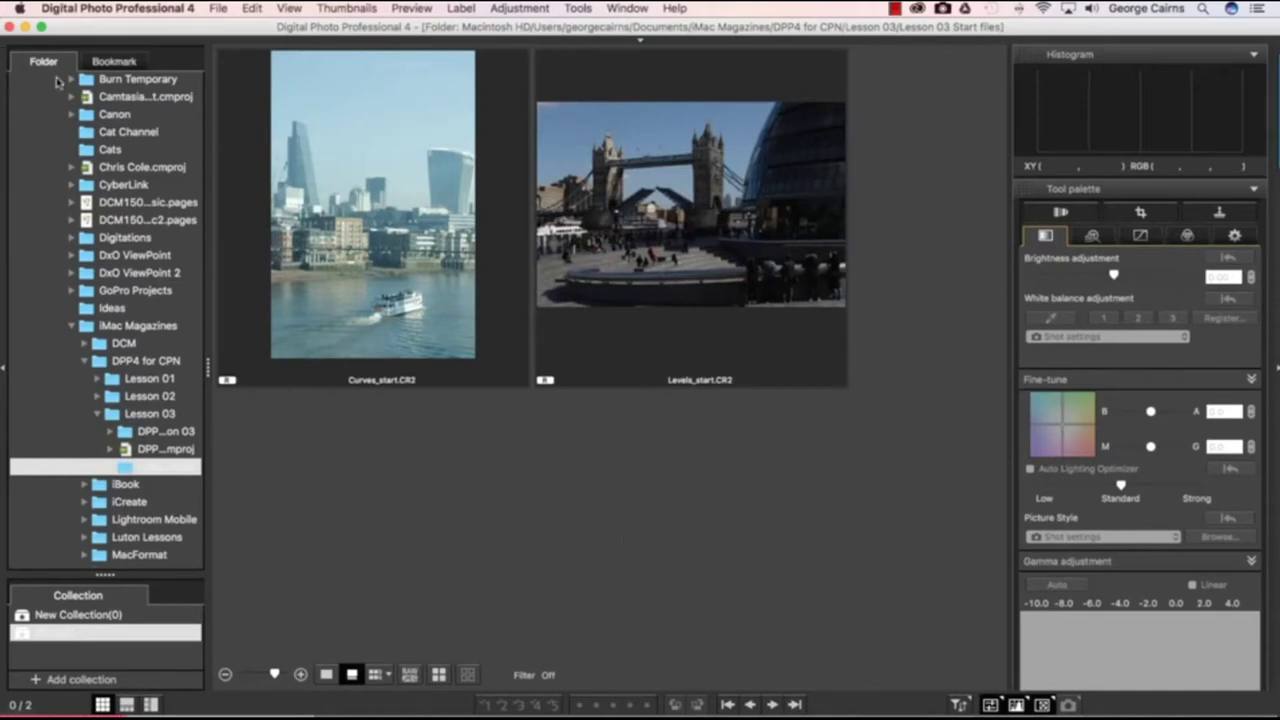
Step: Open Levels_start.CR2 in the Edit image window with shadow clipping warnings shown
scroll(177, 488, "up", 1)
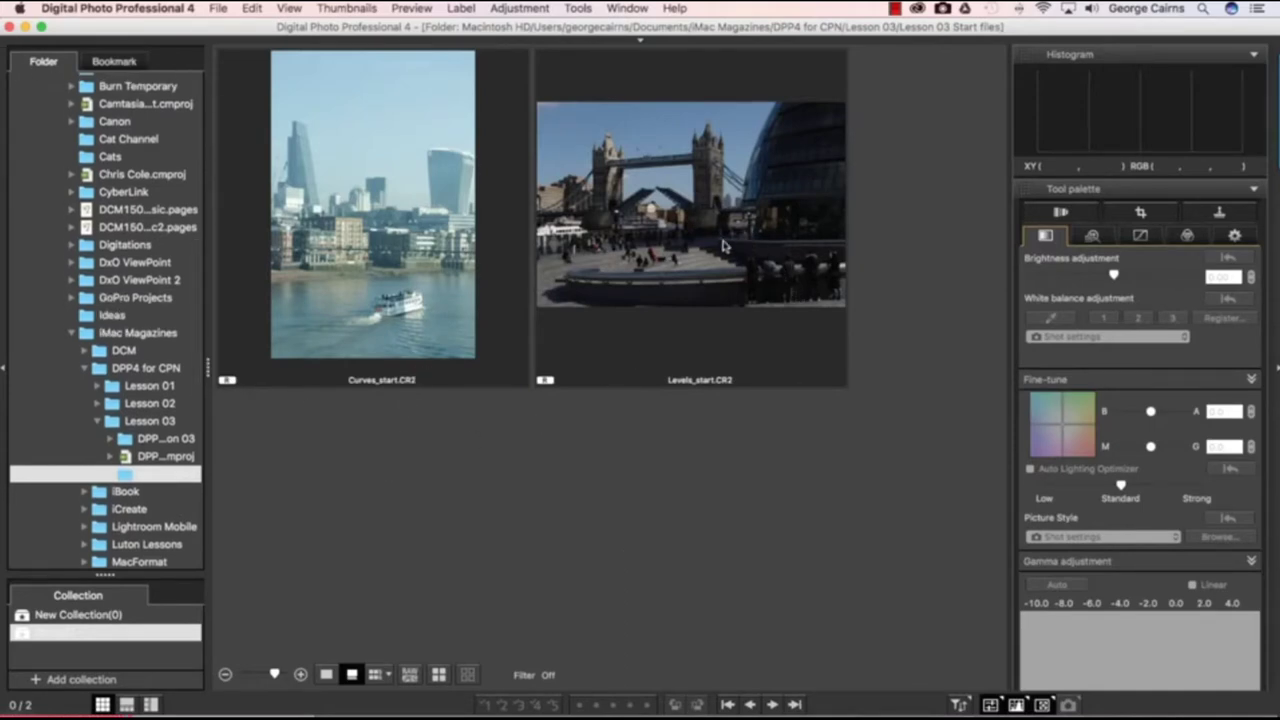
left_click(692, 230)
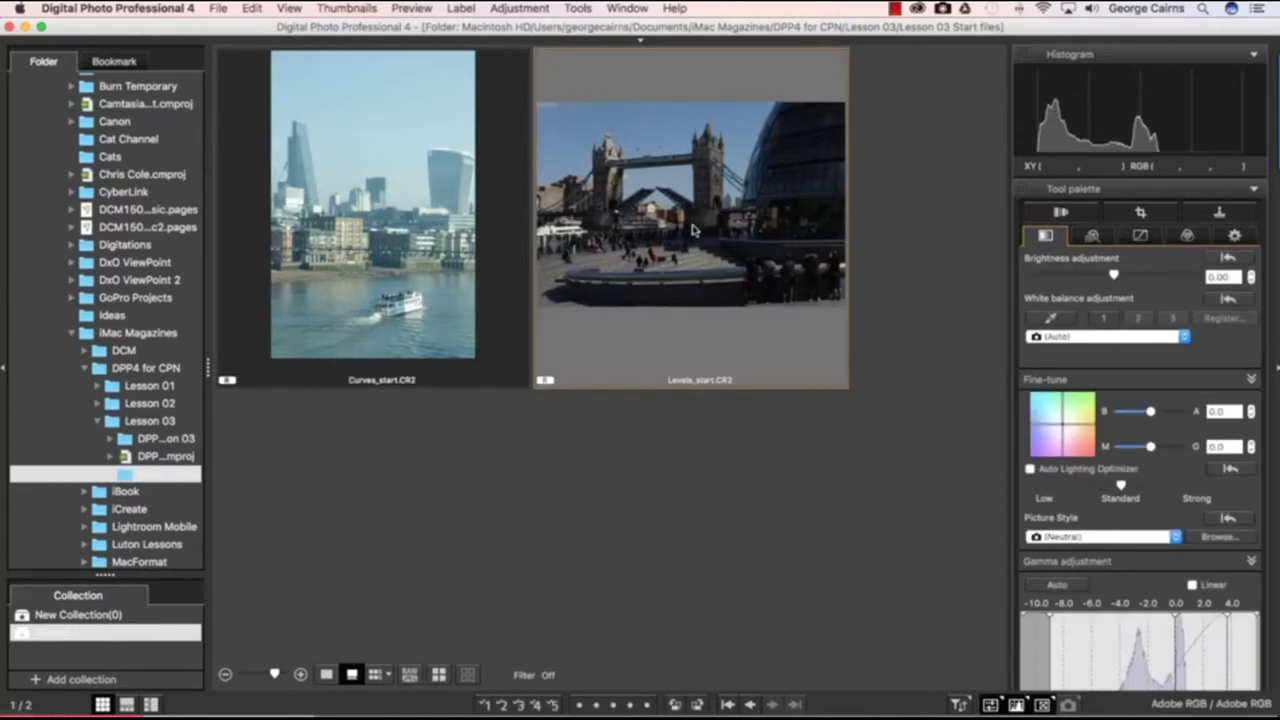
left_click(289, 8)
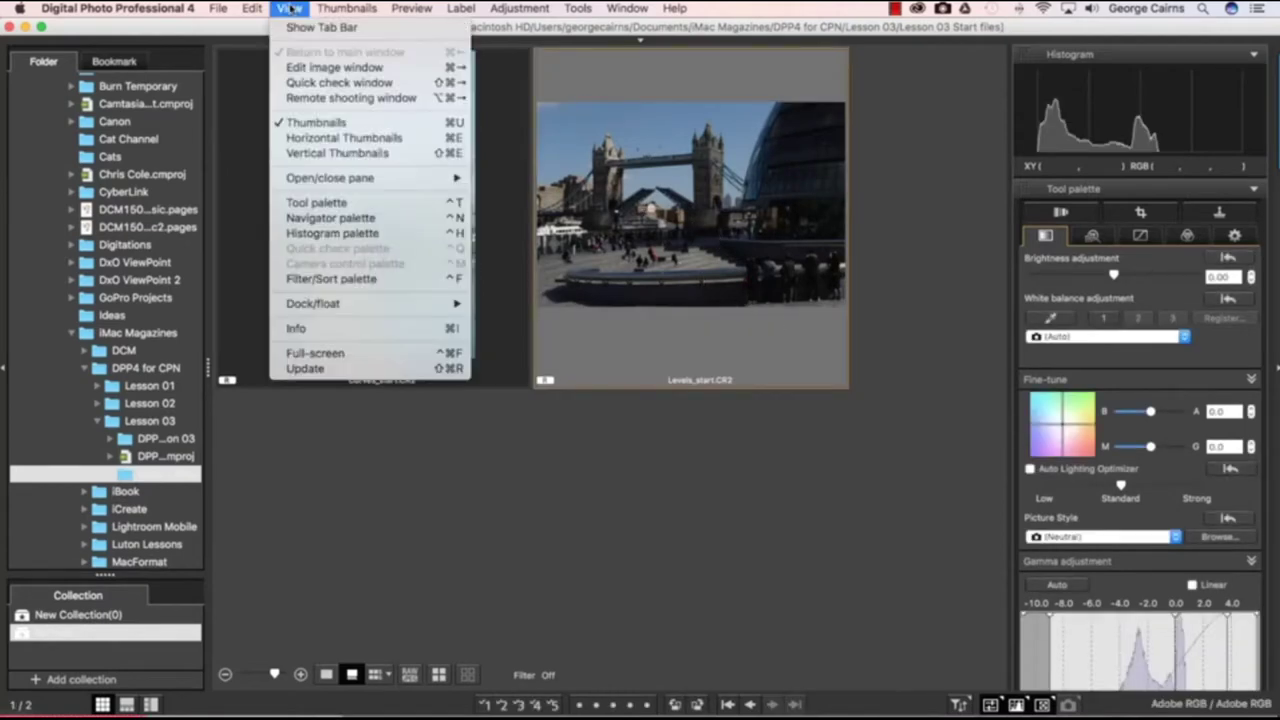
left_click(313, 67)
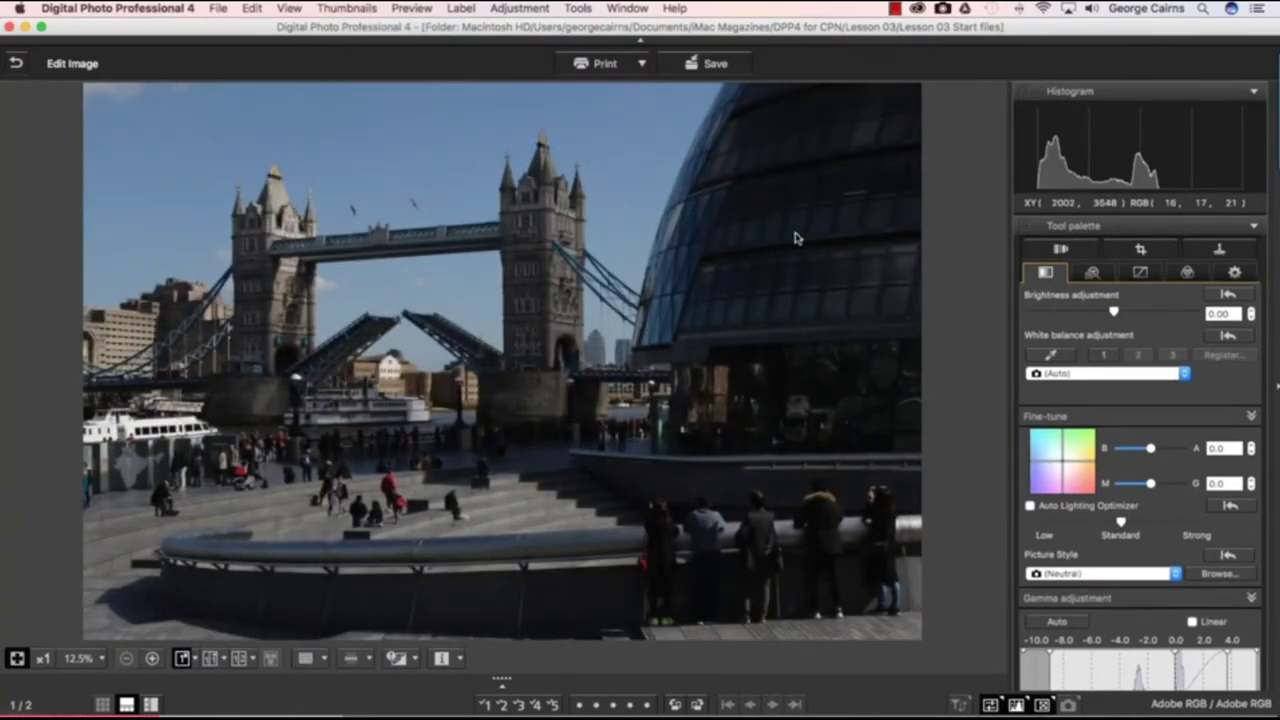
left_click(396, 658)
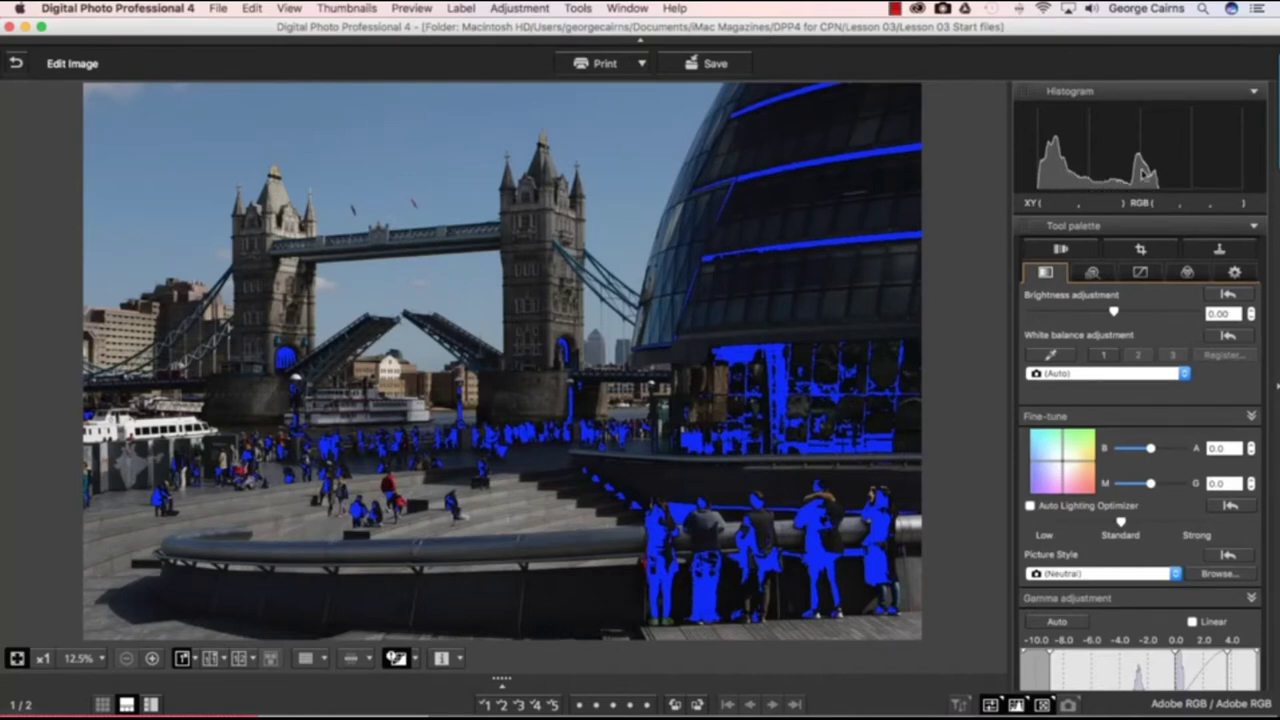
Step: Float the histogram in its own window and raise the gamma black point to about 2.16
right_click(1024, 94)
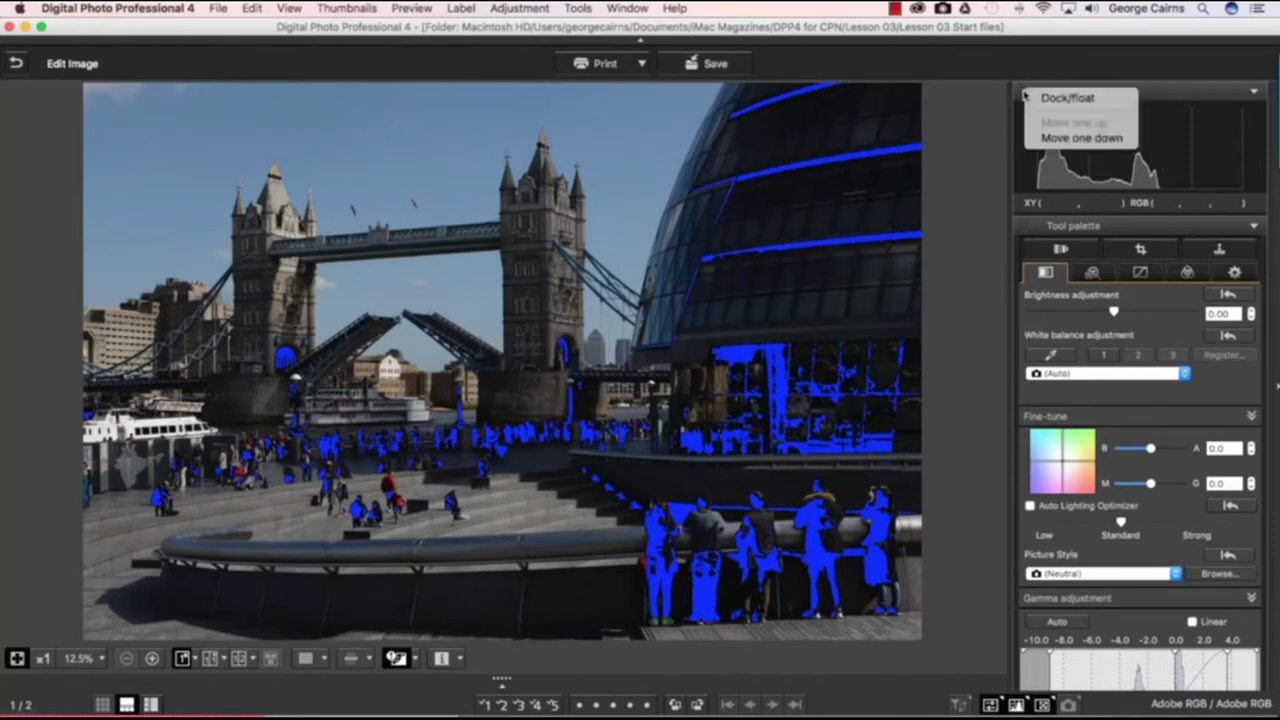
left_click(1045, 98)
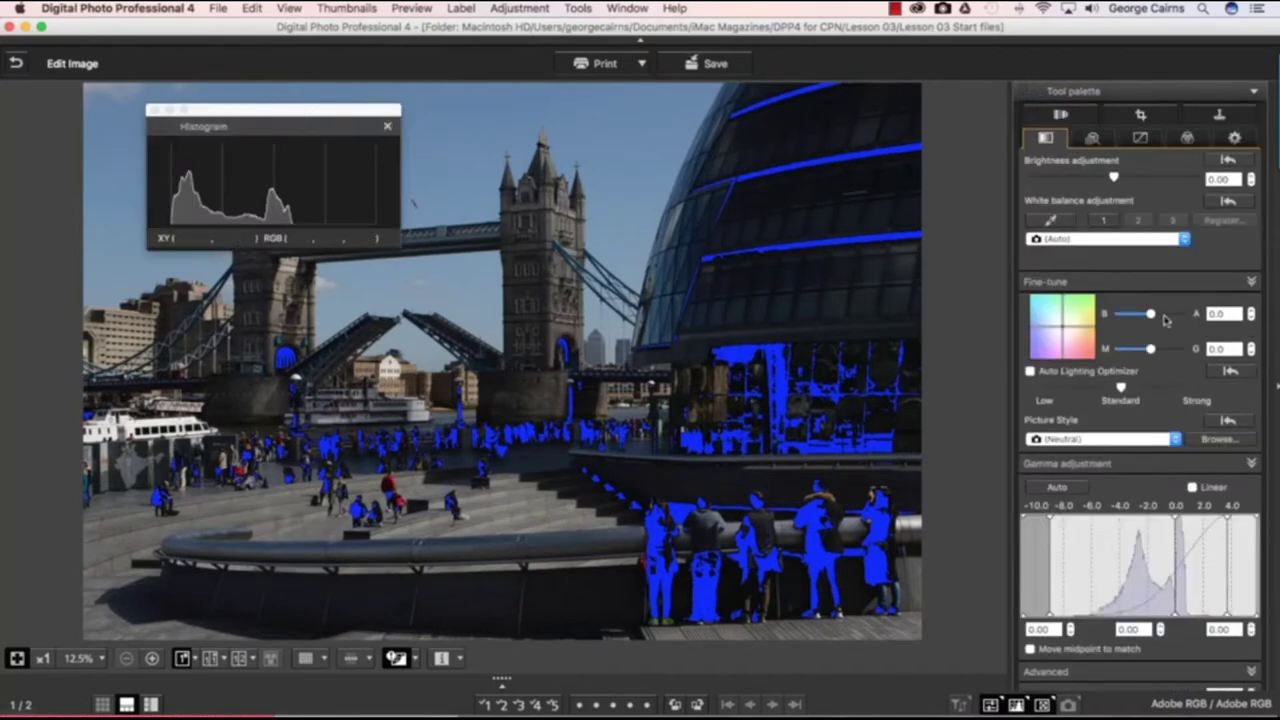
scroll(1165, 320, "down", 3)
scroll(1165, 320, "down", 4)
scroll(1165, 320, "down", 1)
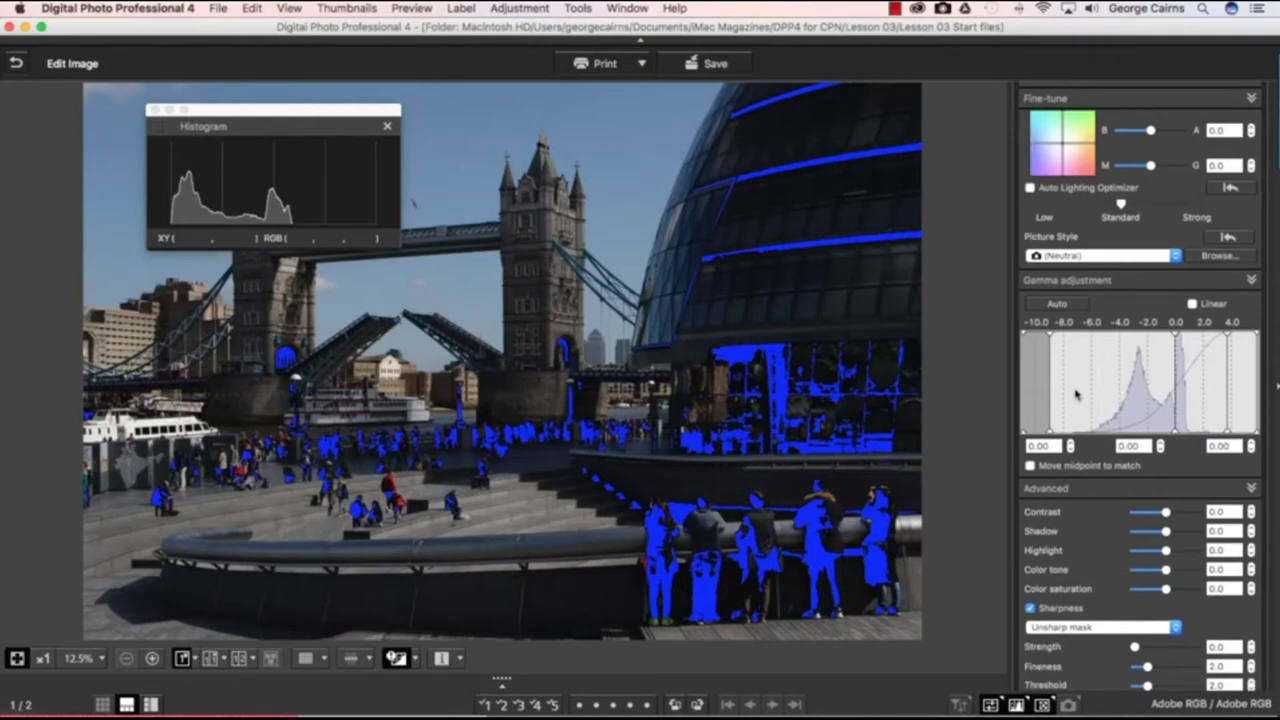
left_click(1076, 394)
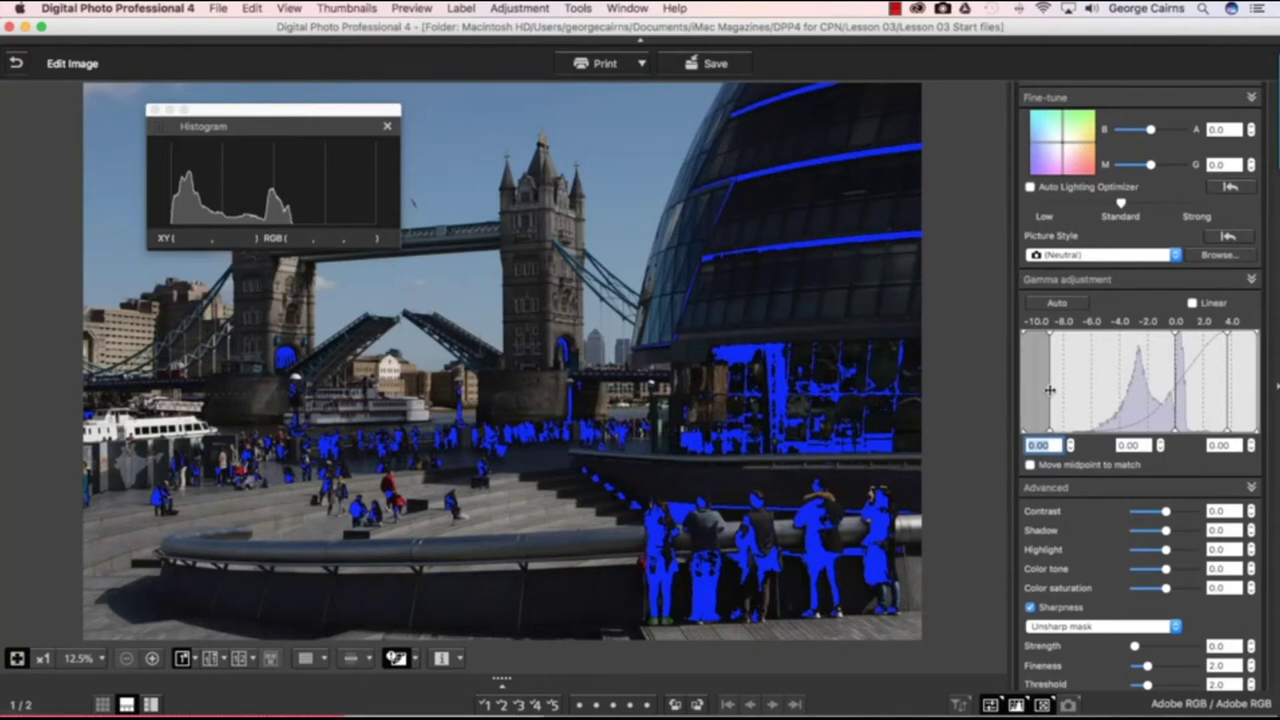
left_click_drag(1050, 390, 1093, 391)
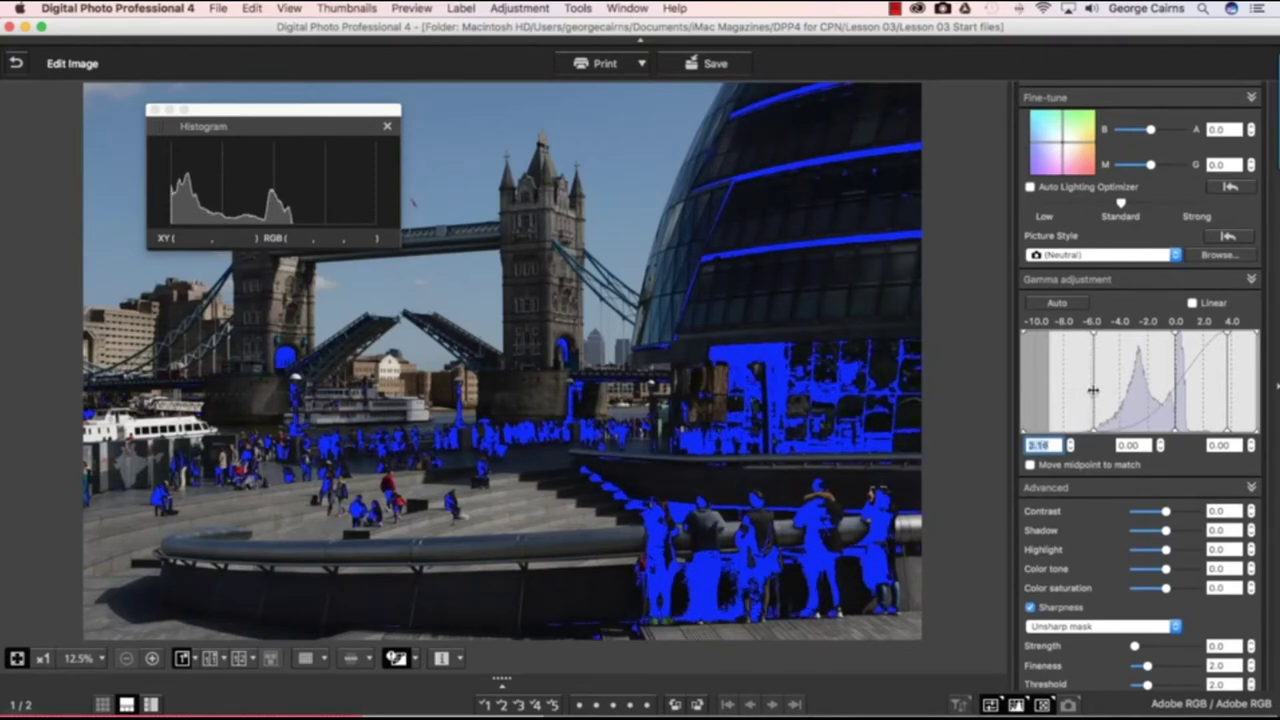
left_click_drag(1093, 391, 1100, 390)
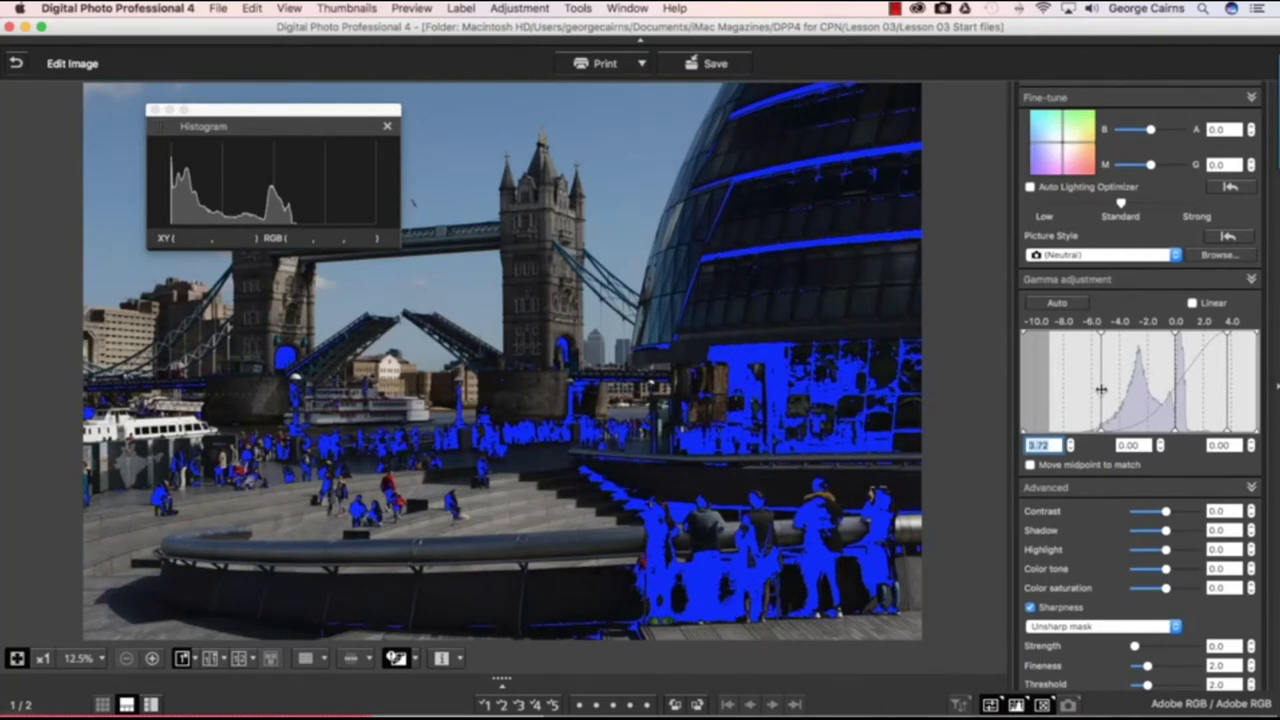
left_click_drag(1101, 390, 1105, 390)
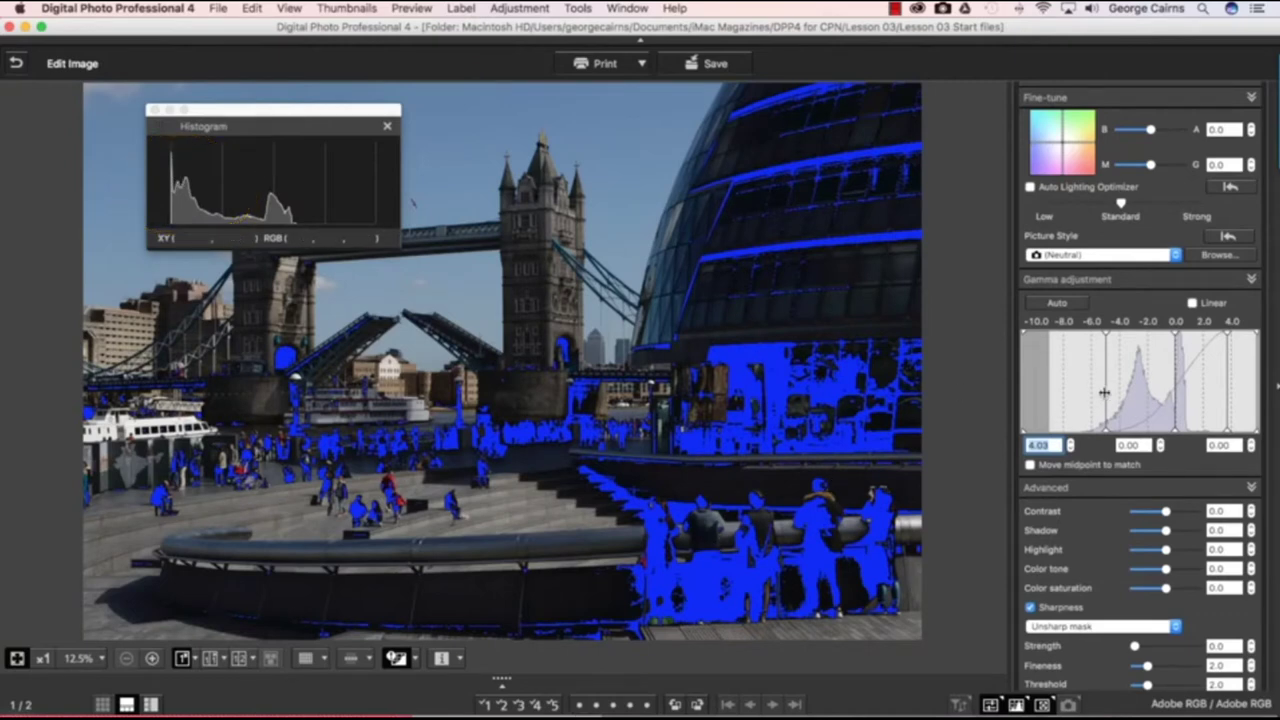
left_click_drag(1104, 392, 1111, 392)
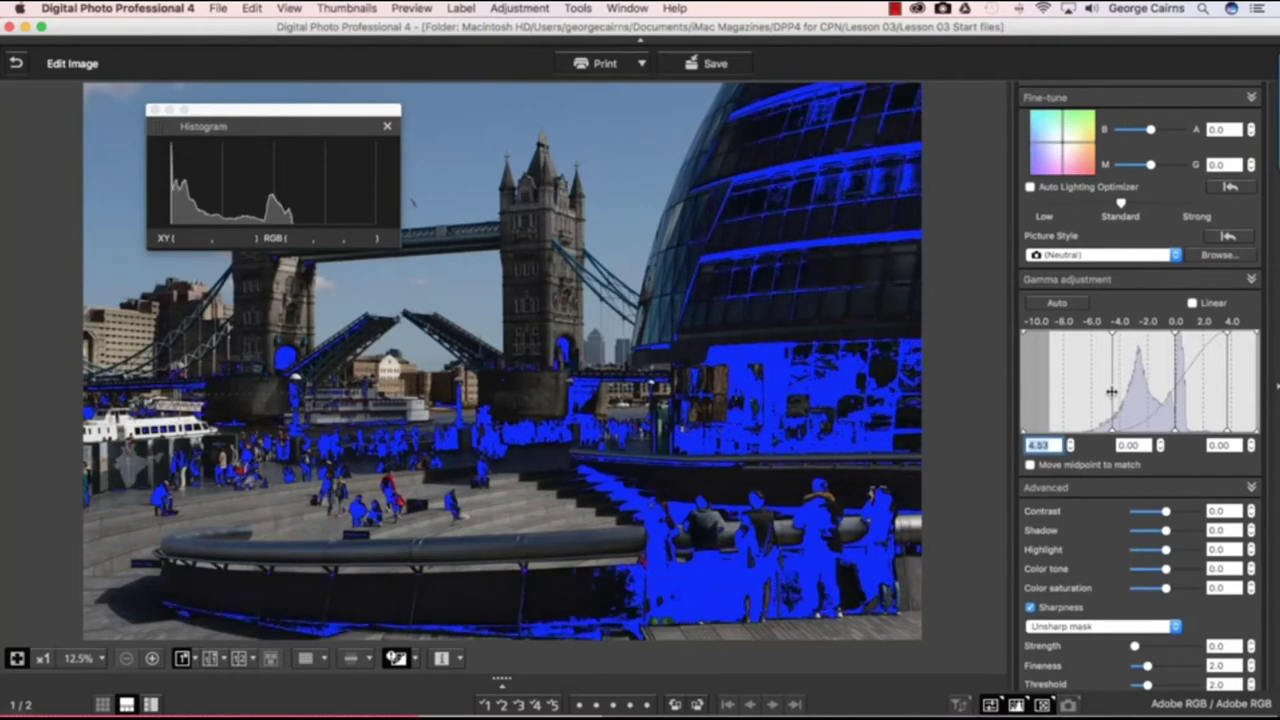
key("Return")
type("0")
key("Return")
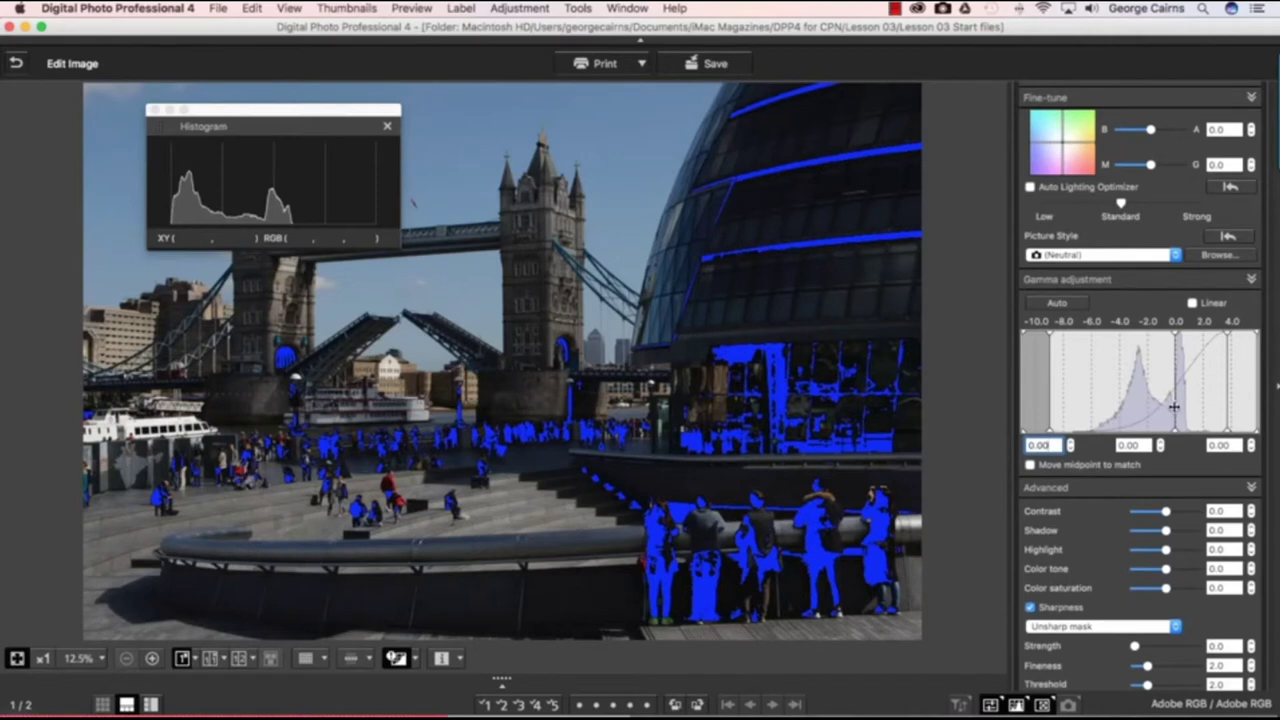
Step: Drag the midtone gamma down to -1.83, keeping the other gamma values at 0.00
key("Tab")
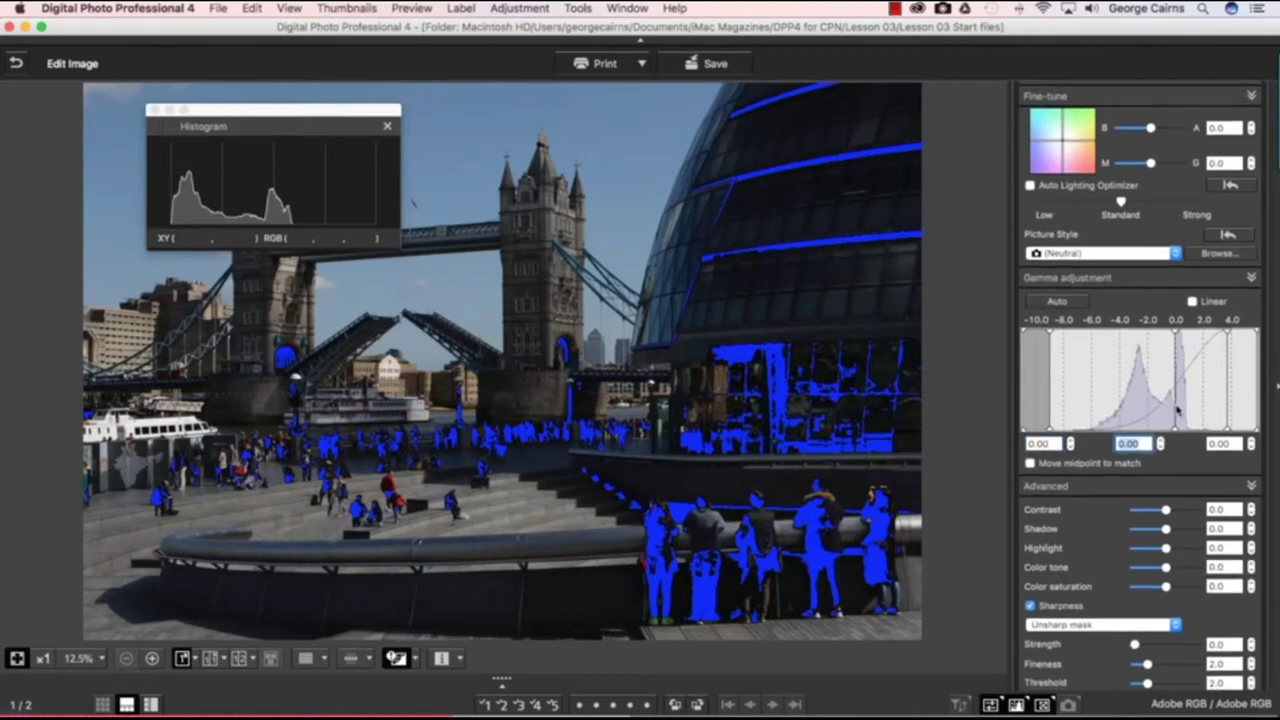
left_click_drag(1176, 408, 1160, 410)
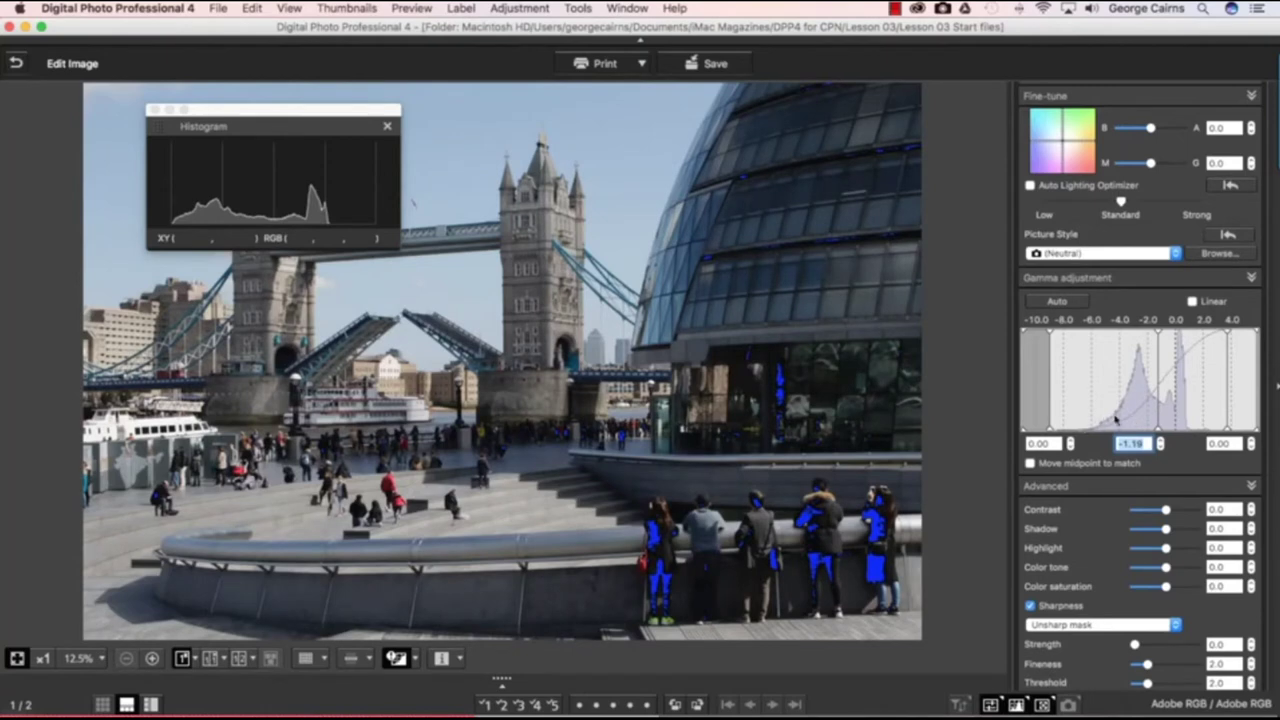
left_click_drag(1155, 414, 1146, 414)
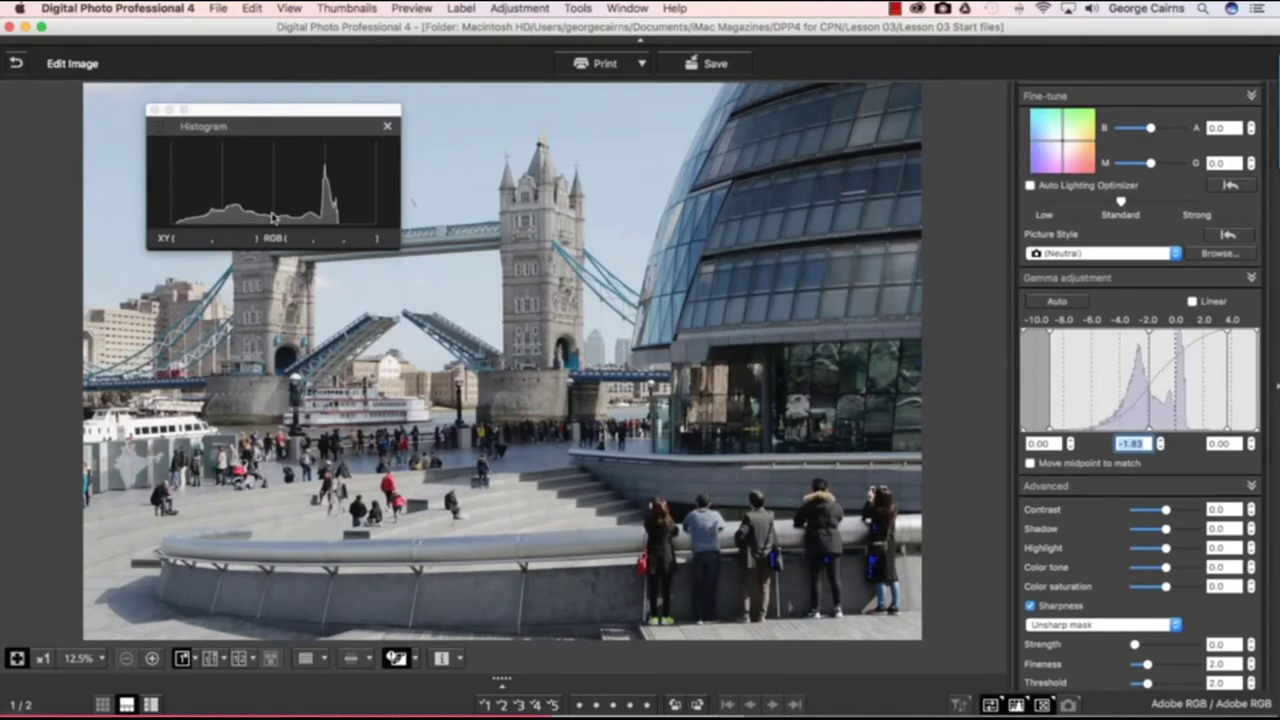
left_click(1210, 446)
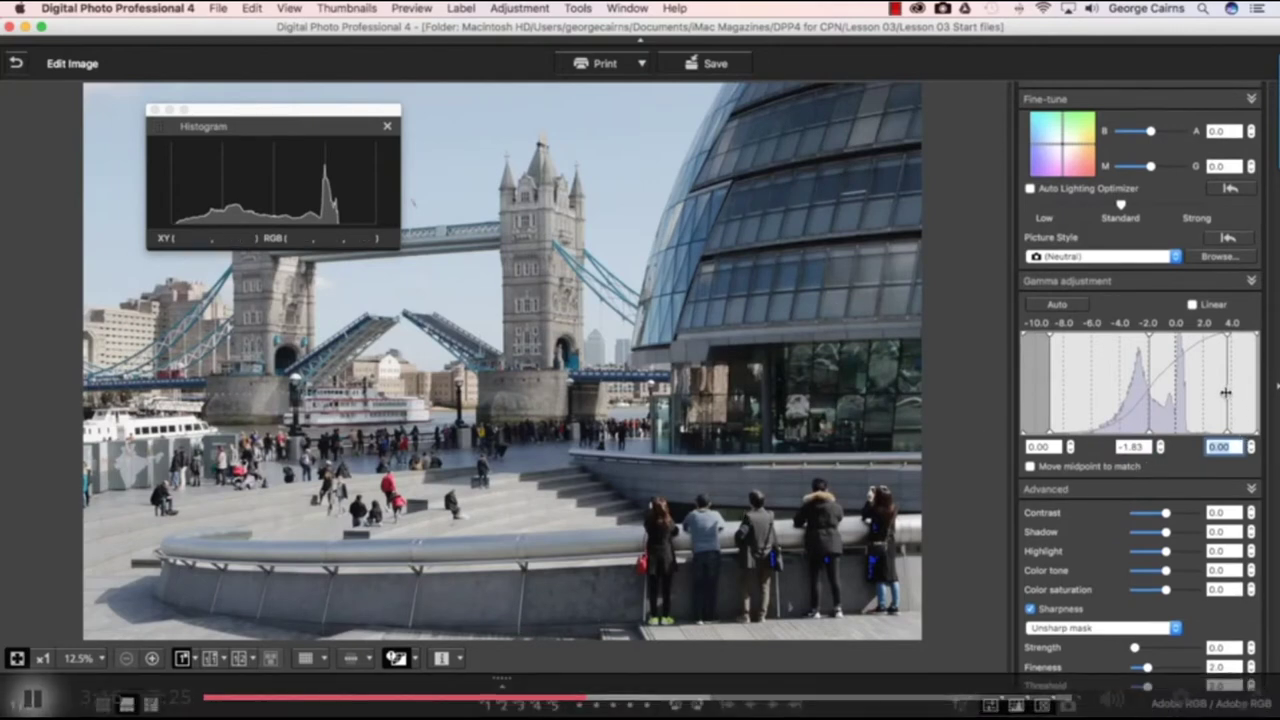
Step: Lower the highlight gamma from 0.00 to -0.94, fine-tuning with the Down arrow
left_click_drag(1225, 392, 1216, 393)
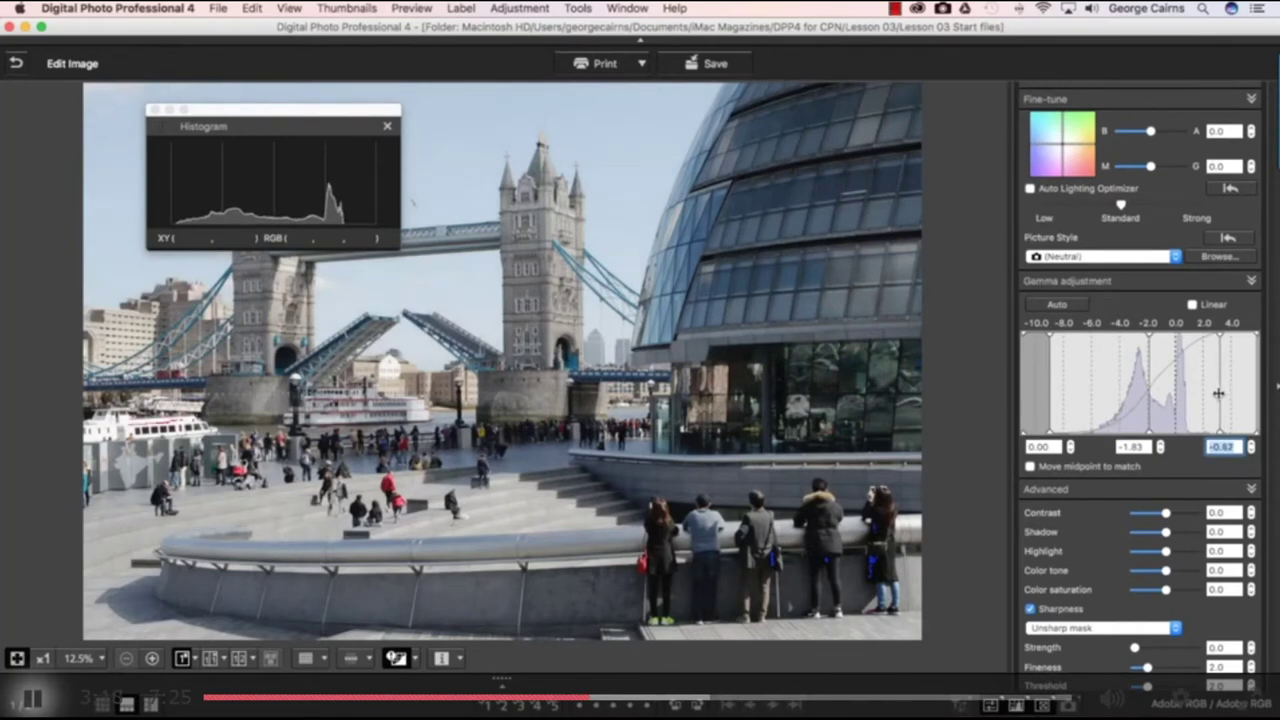
left_click_drag(1216, 393, 1215, 393)
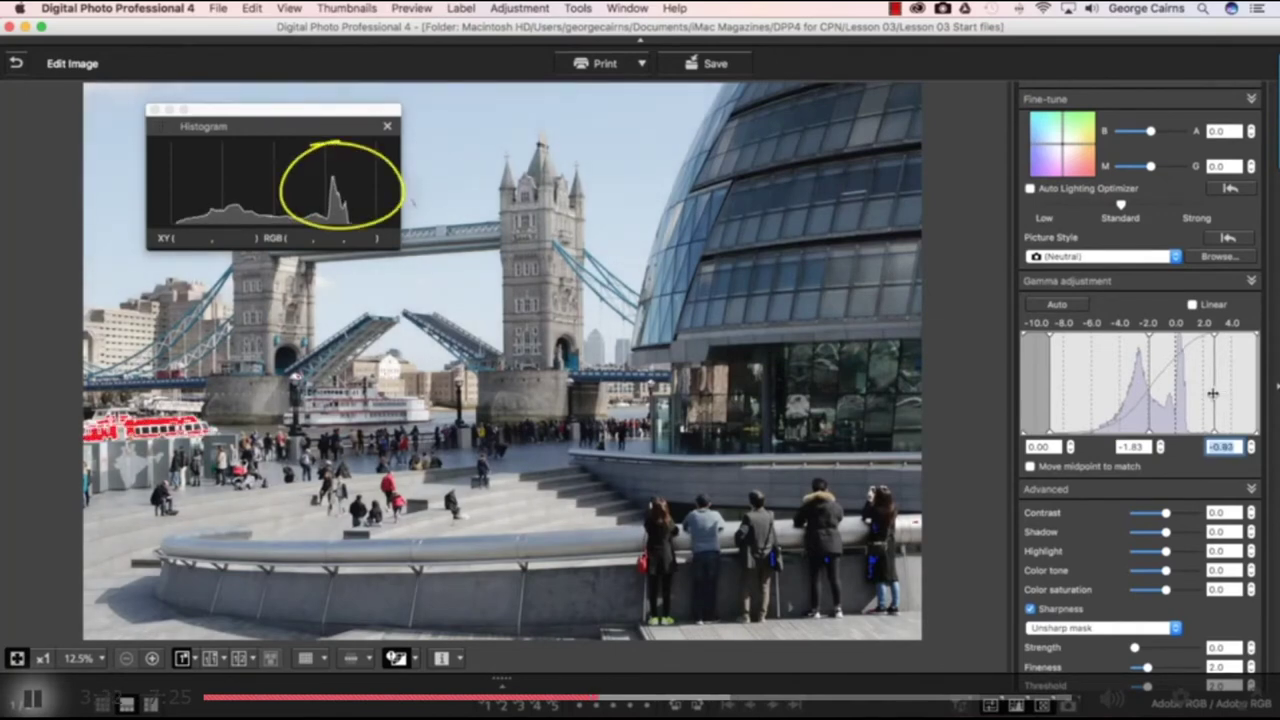
key("Down")
key("Down")
key("Down")
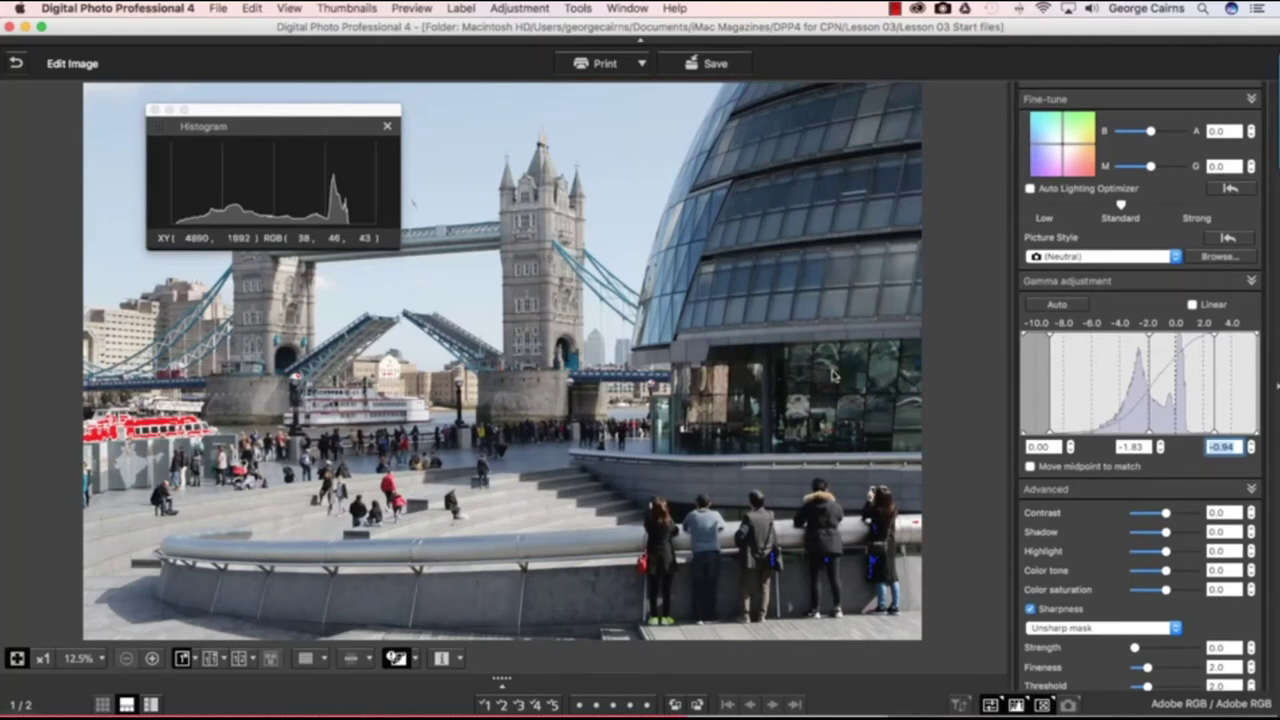
Step: Return to the browser, open Curves_start.CR2 for editing and show its tone curve controls
left_click(17, 64)
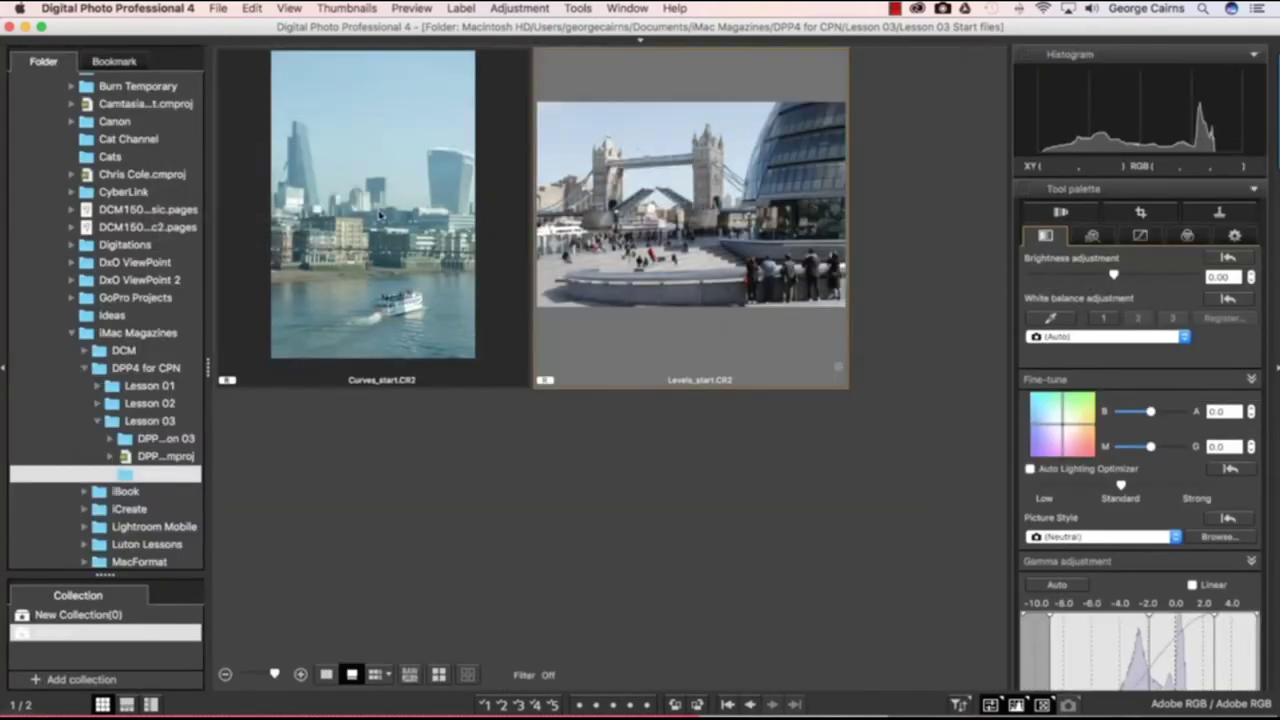
left_click(380, 214)
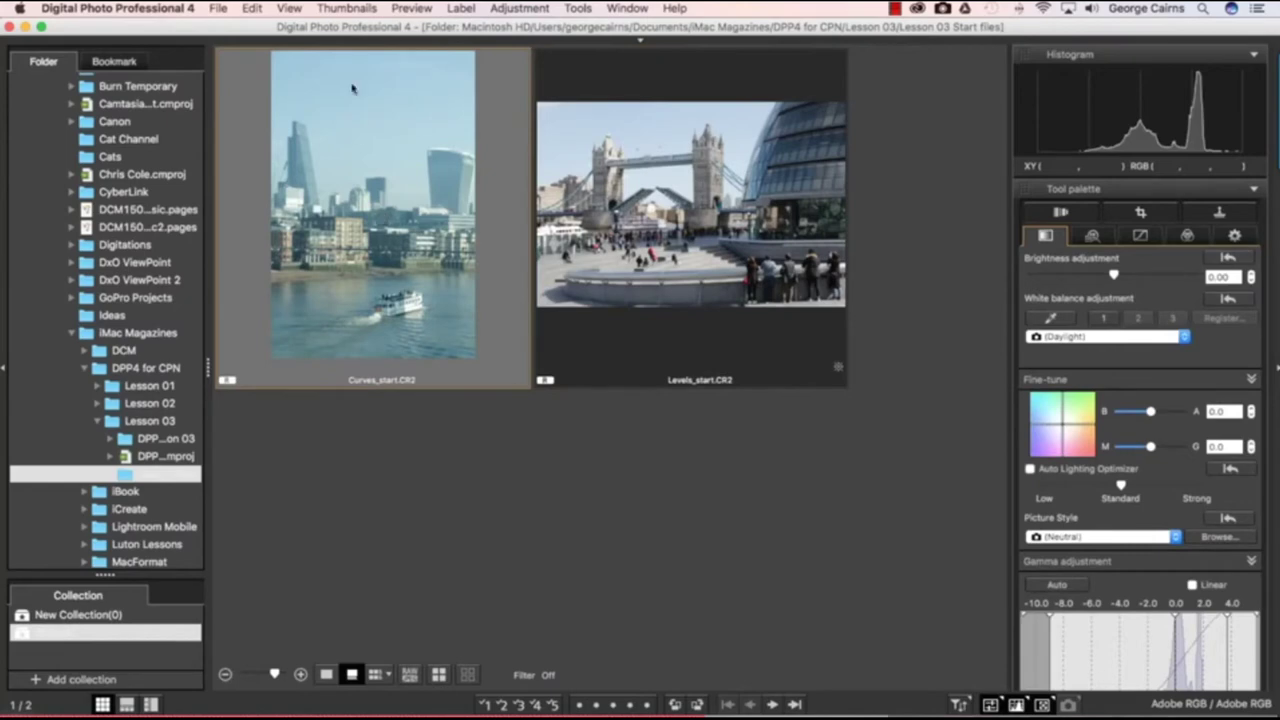
left_click(290, 8)
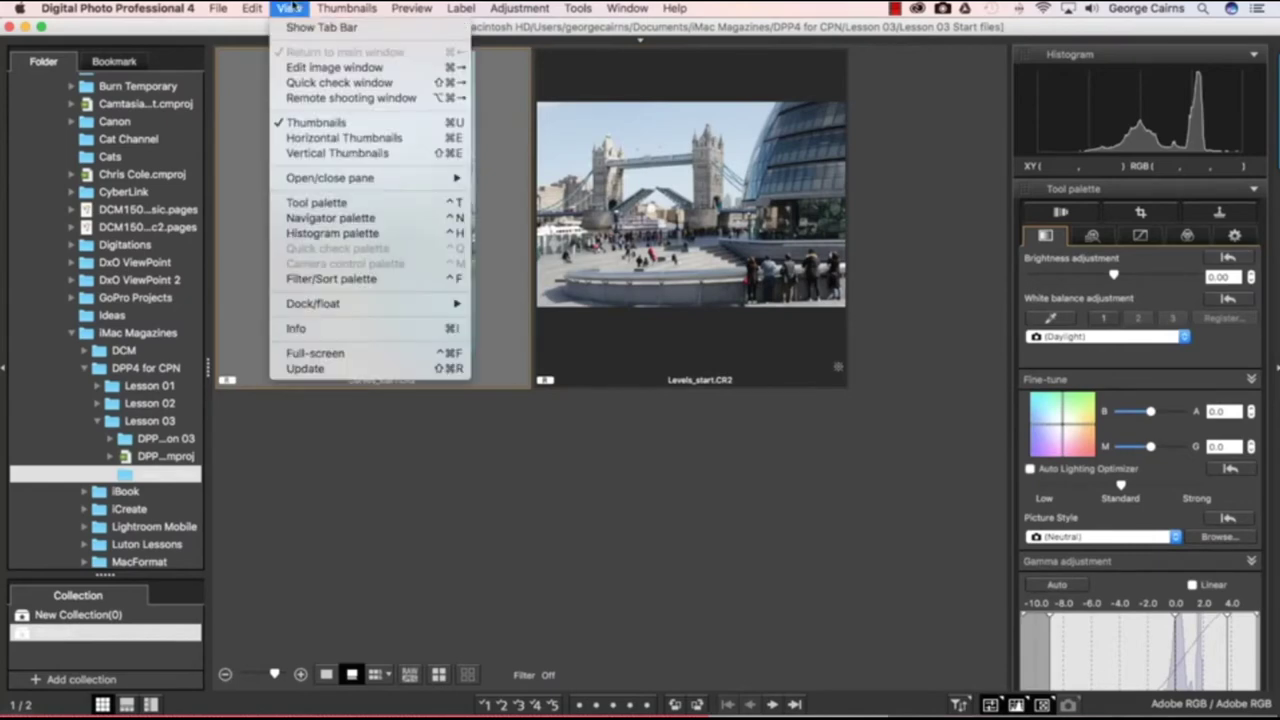
left_click(350, 68)
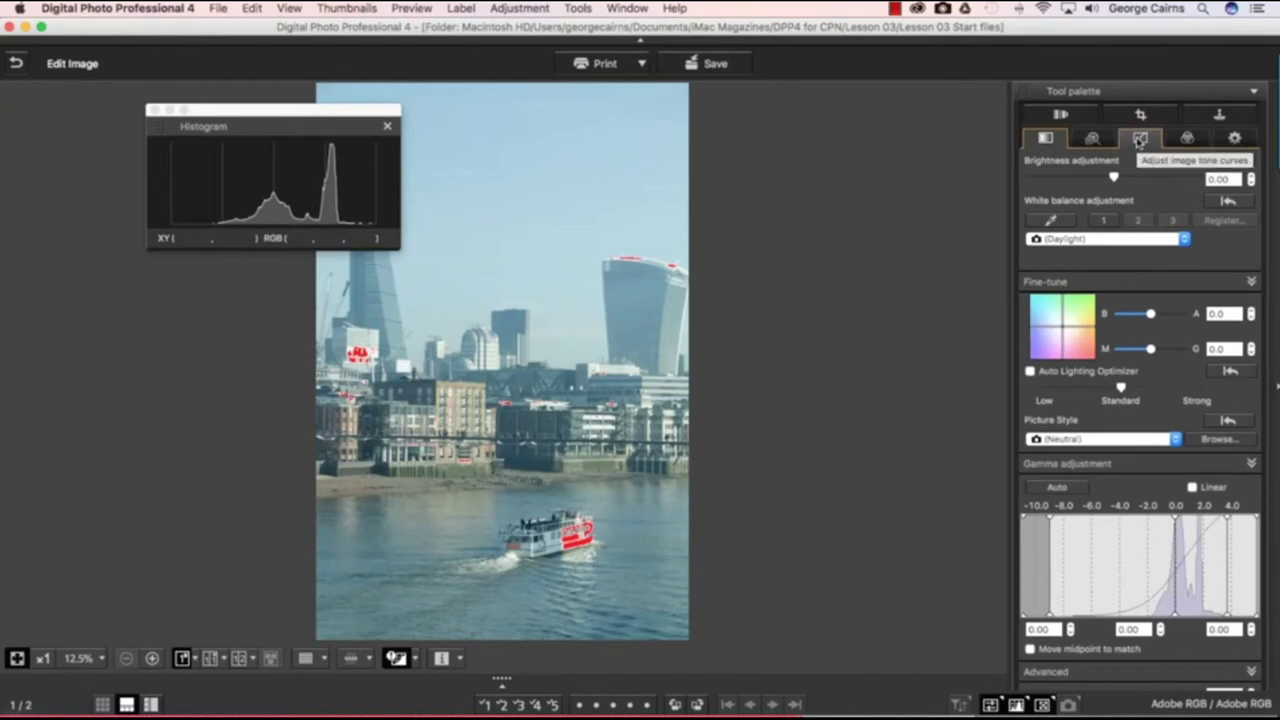
left_click(1140, 139)
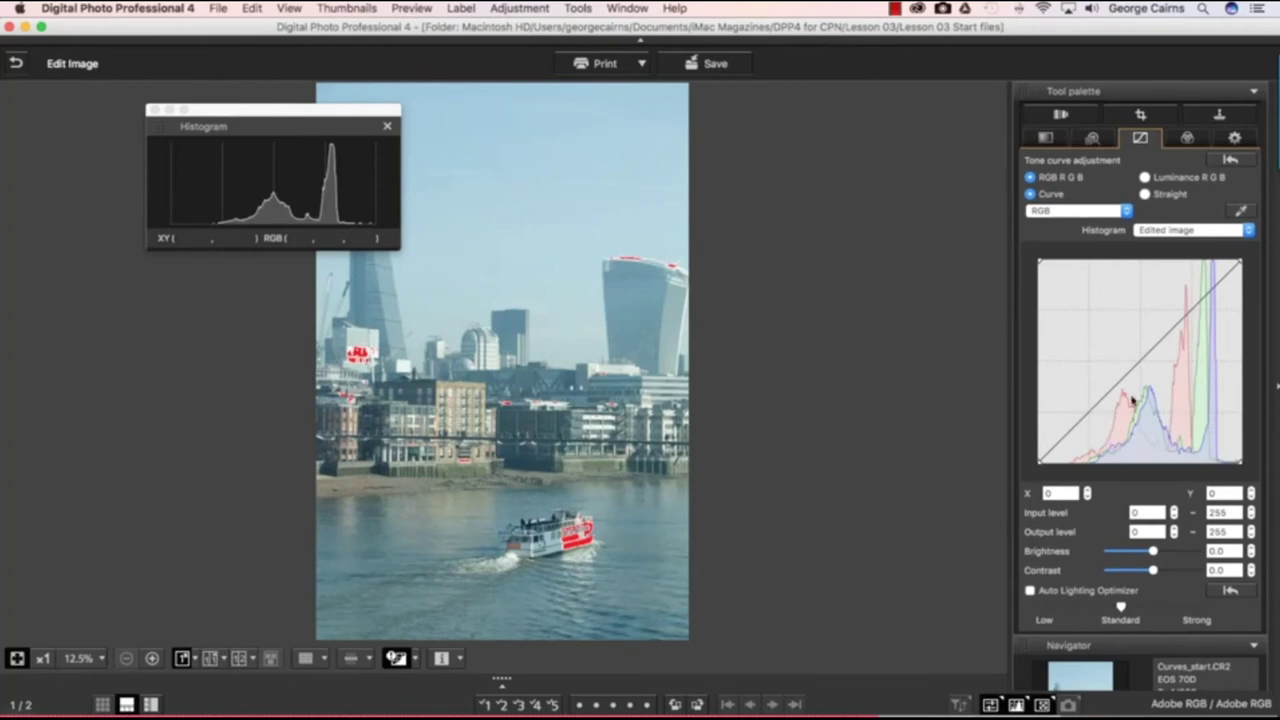
Step: Switch the tone curve to Luminance and anchor a point at its midpoint
left_click(1145, 177)
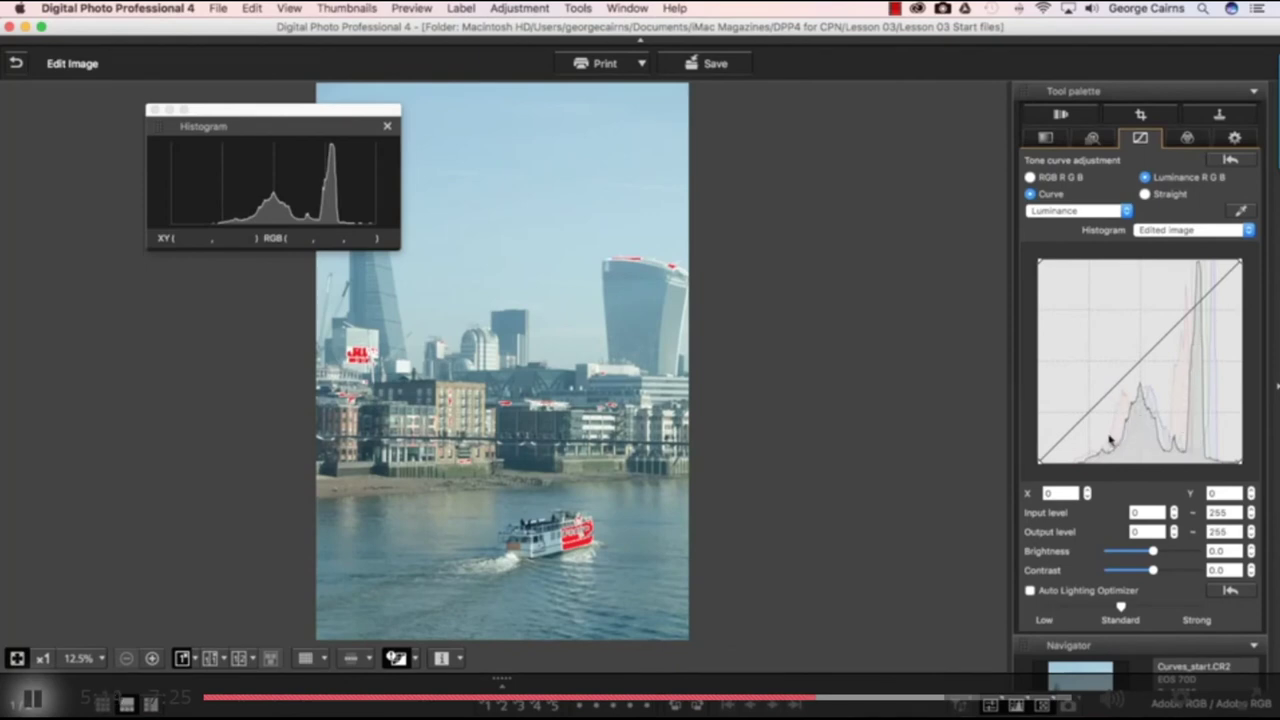
left_click(1142, 362)
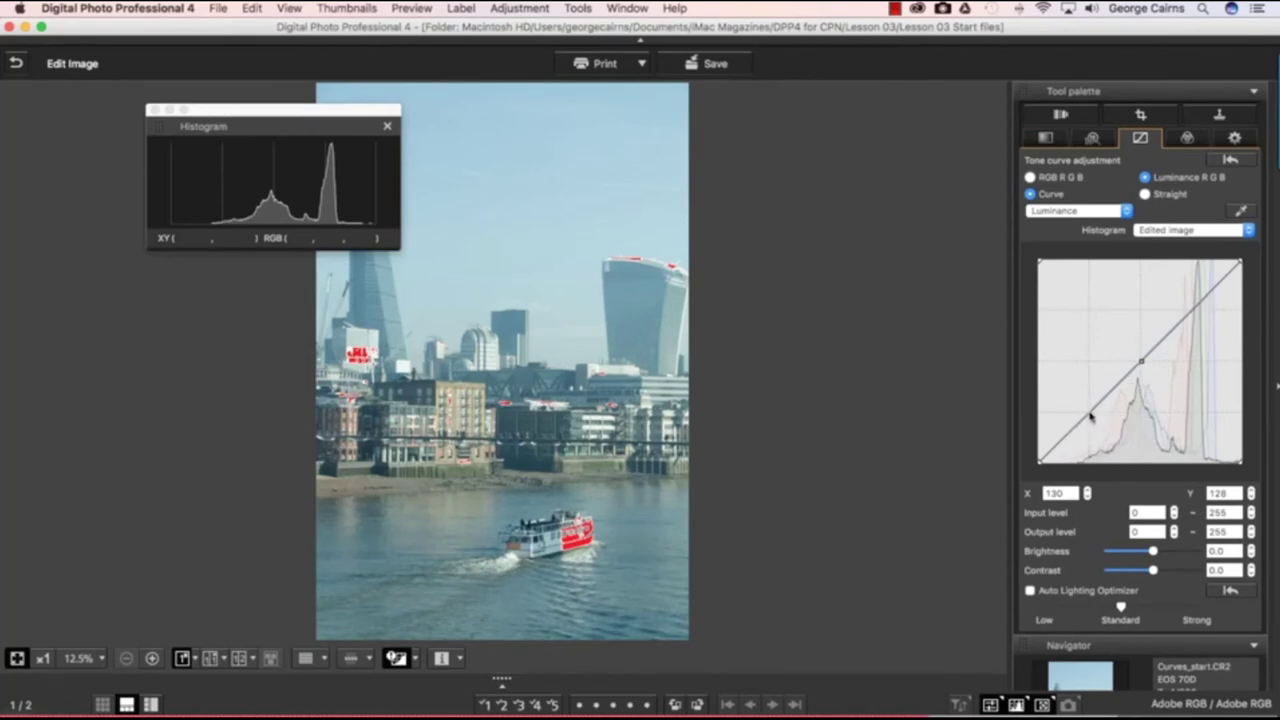
Step: Add a shadow point to the luminance curve and pull it down to 36/4
left_click(1089, 412)
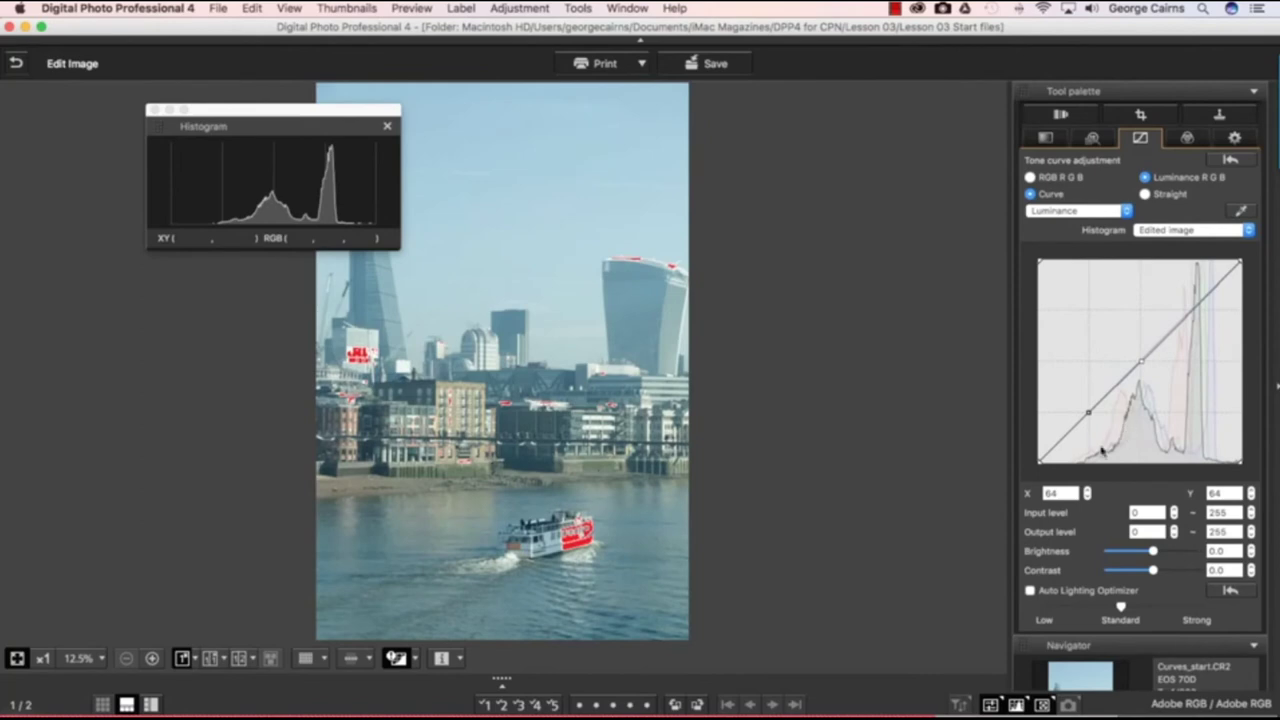
left_click_drag(1088, 412, 1091, 427)
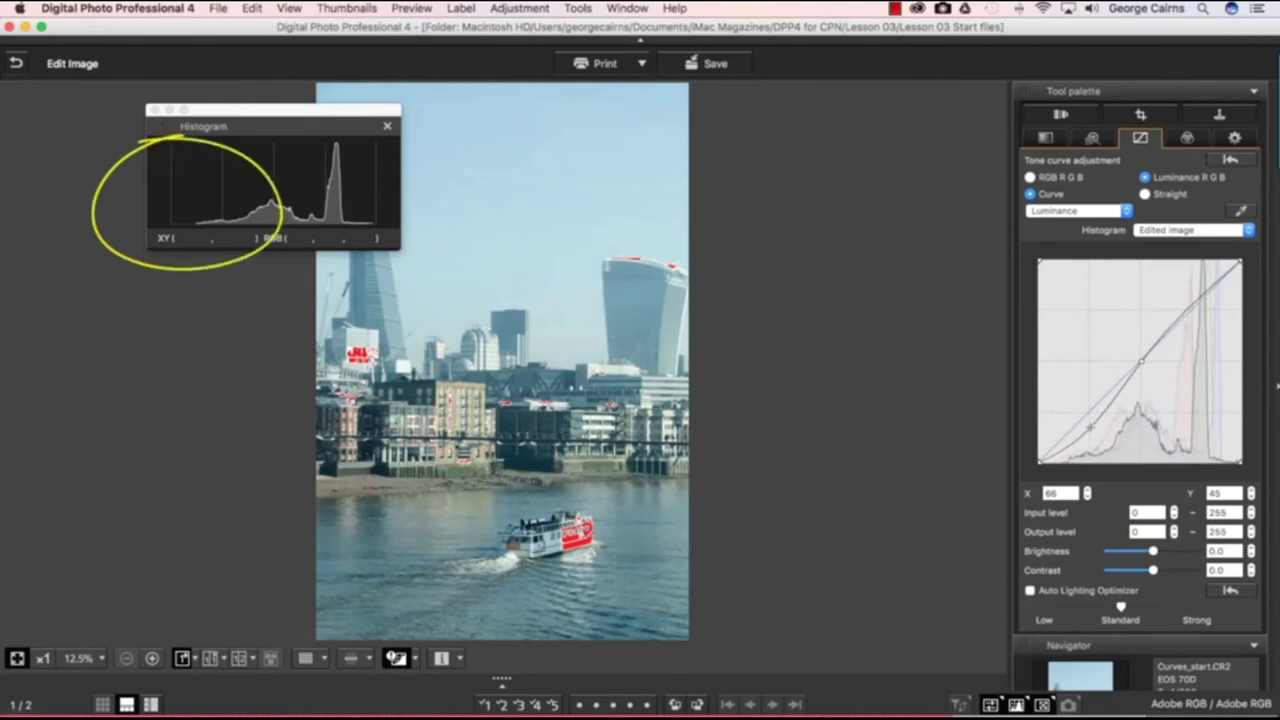
left_click_drag(1090, 427, 1089, 443)
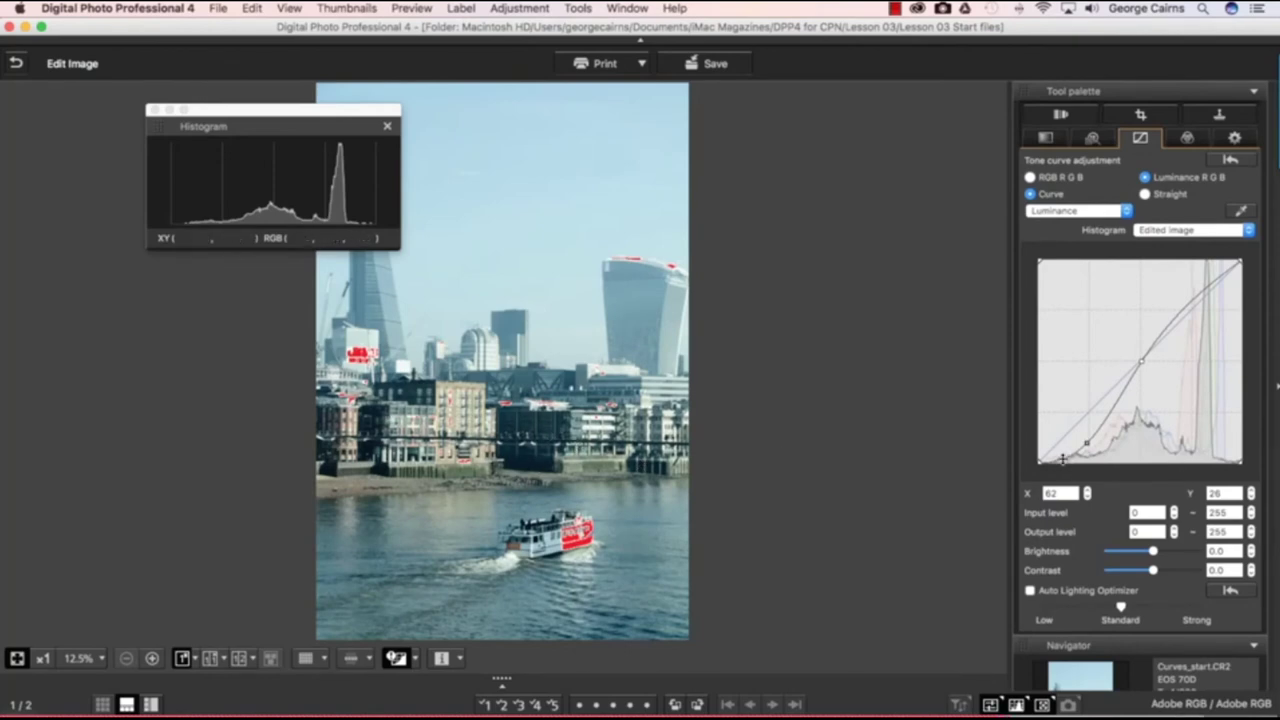
left_click(1064, 457)
Step: Pull the point near the curve's dark end down toward zero output
left_click_drag(1065, 460, 1066, 464)
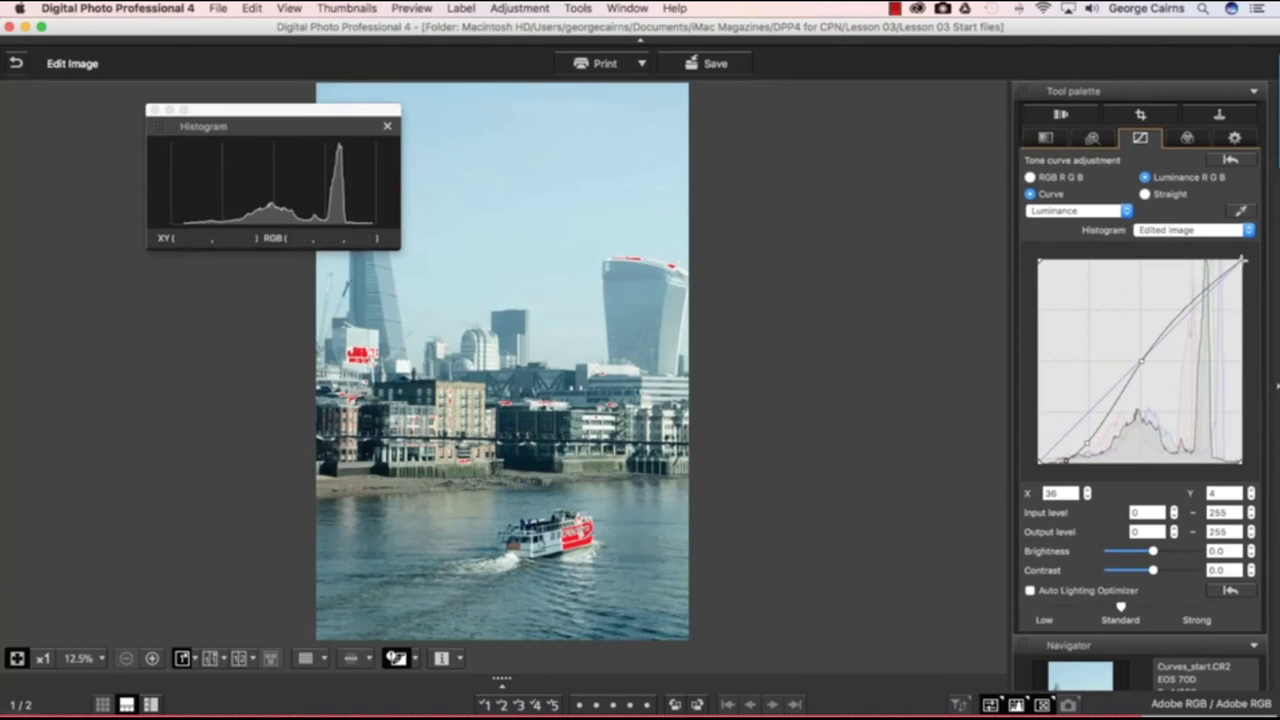
Step: Set the curve's top endpoint to output 250, then compare original and edited side by side
left_click_drag(1243, 260, 1243, 262)
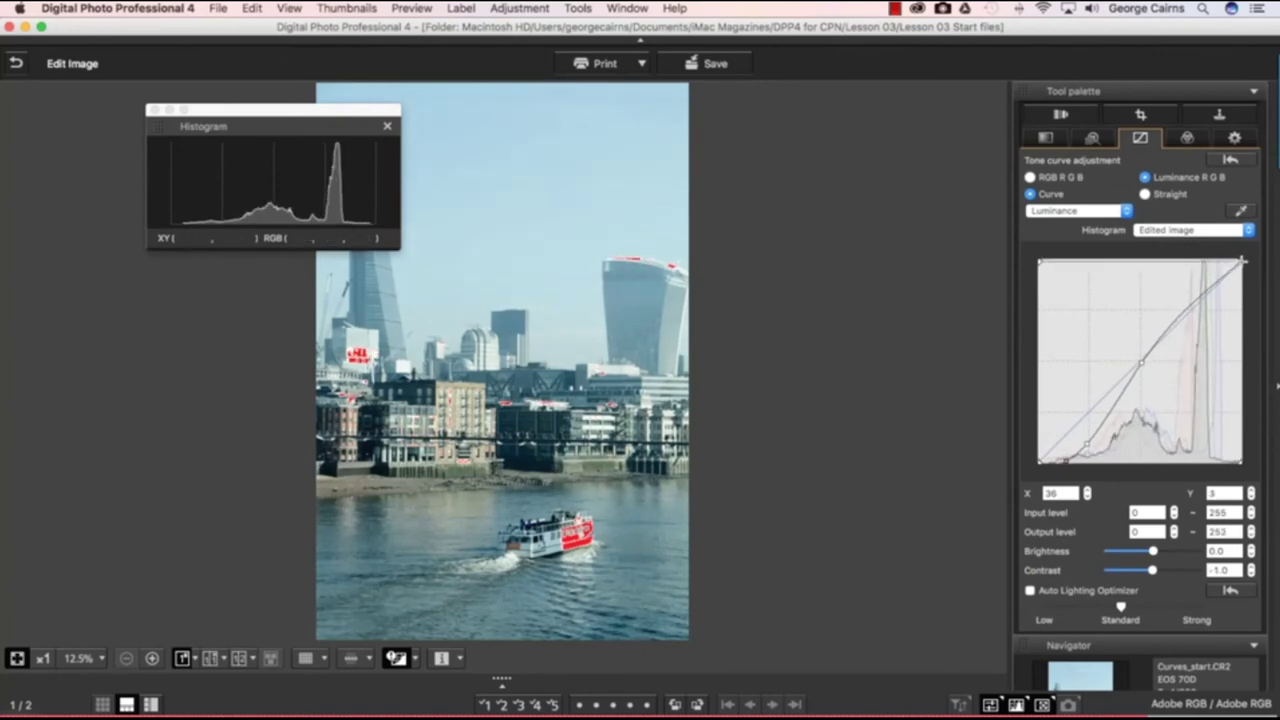
left_click_drag(1242, 262, 1242, 266)
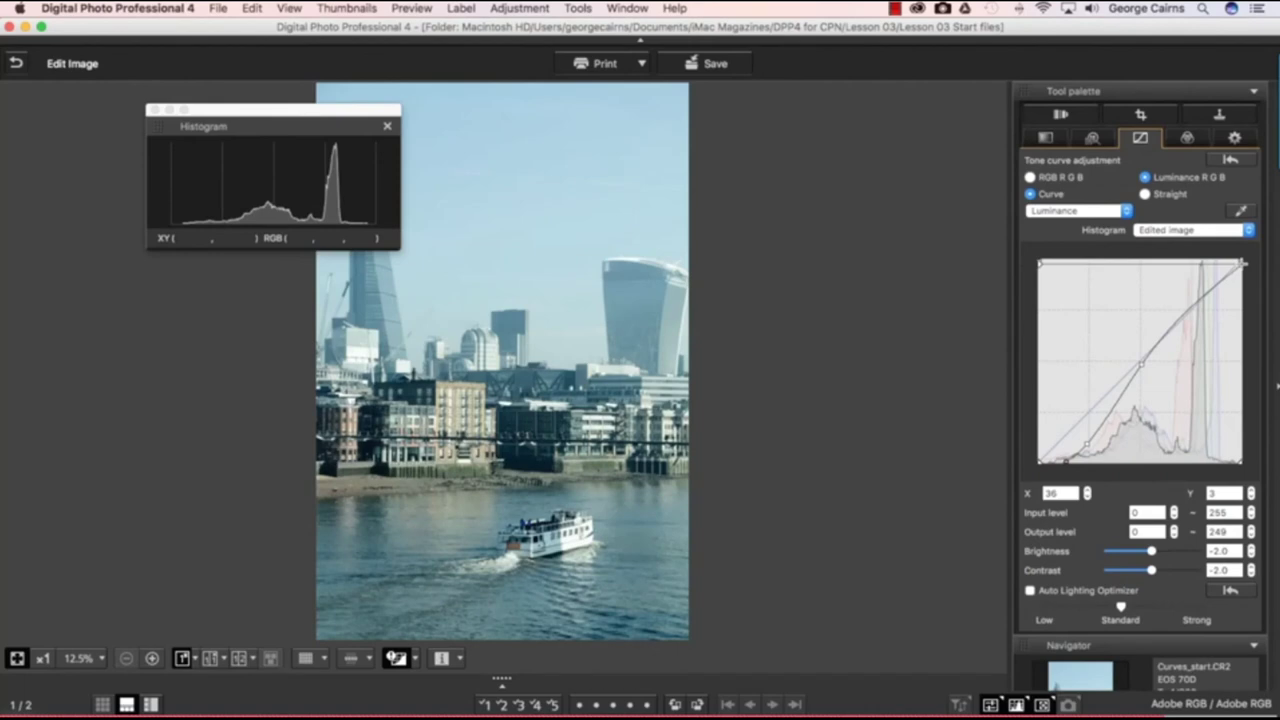
left_click_drag(1243, 264, 1243, 262)
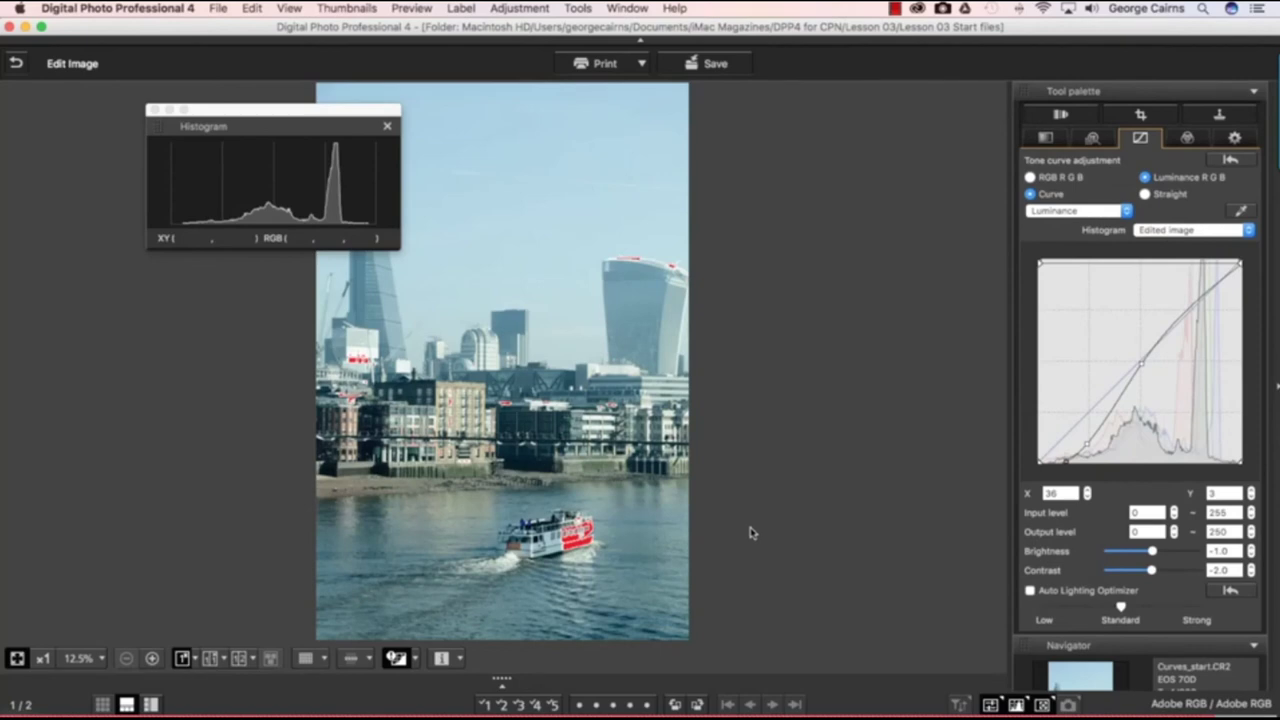
left_click(210, 658)
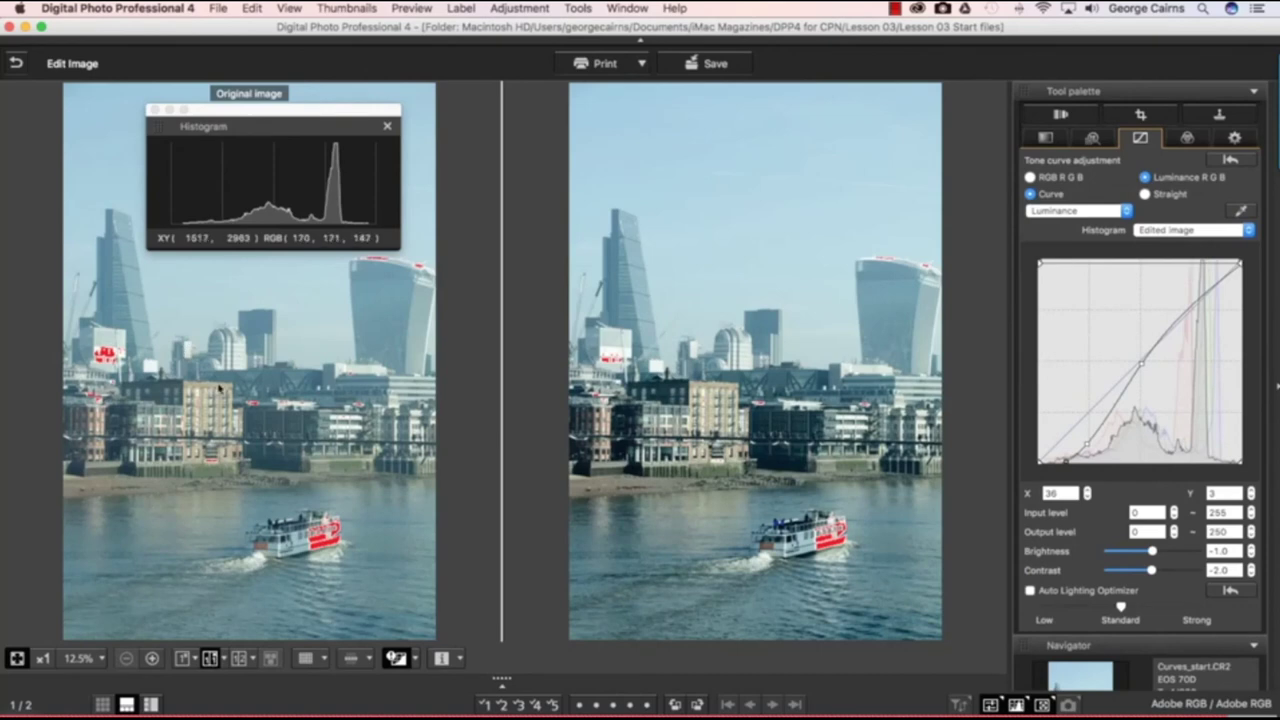